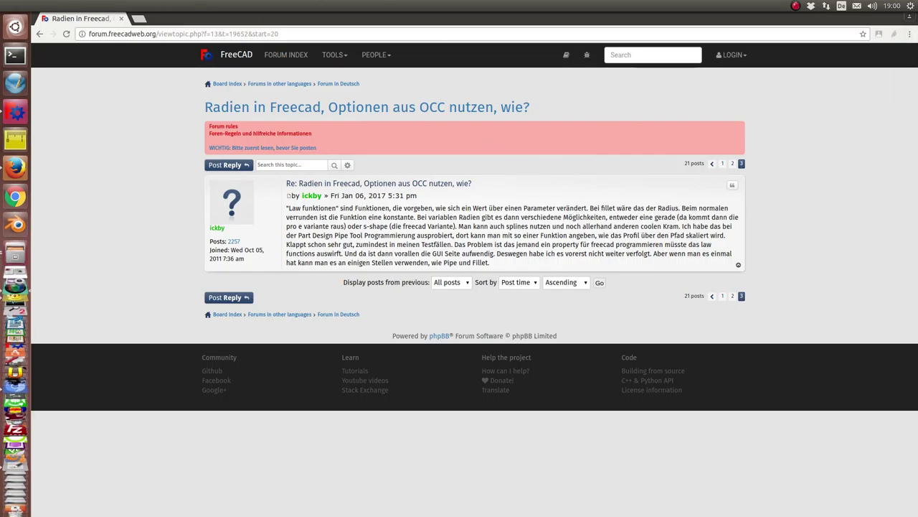
Bring the gedit window showing needle_models.py in front of the forum thread
key(alt+Tab)
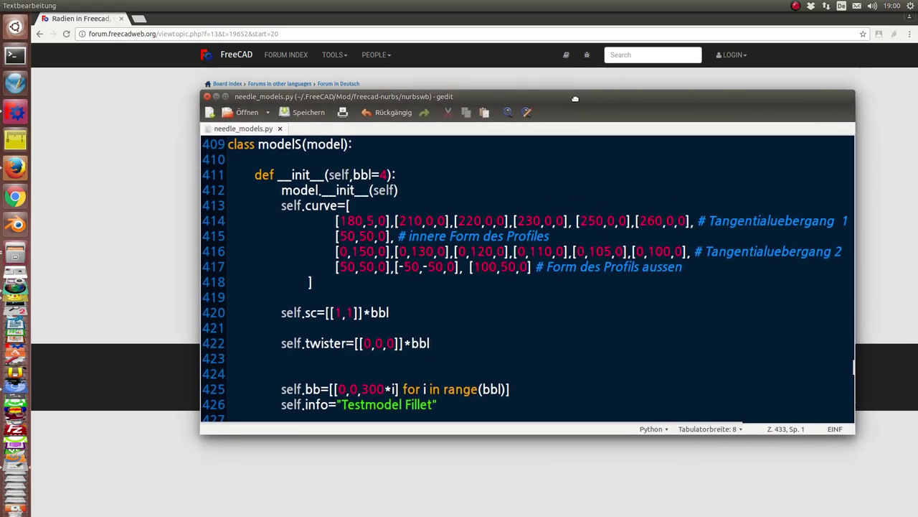
Move the needle_models.py gedit window aside and hide it to uncover the forum thread
drag(574, 99, 578, 92)
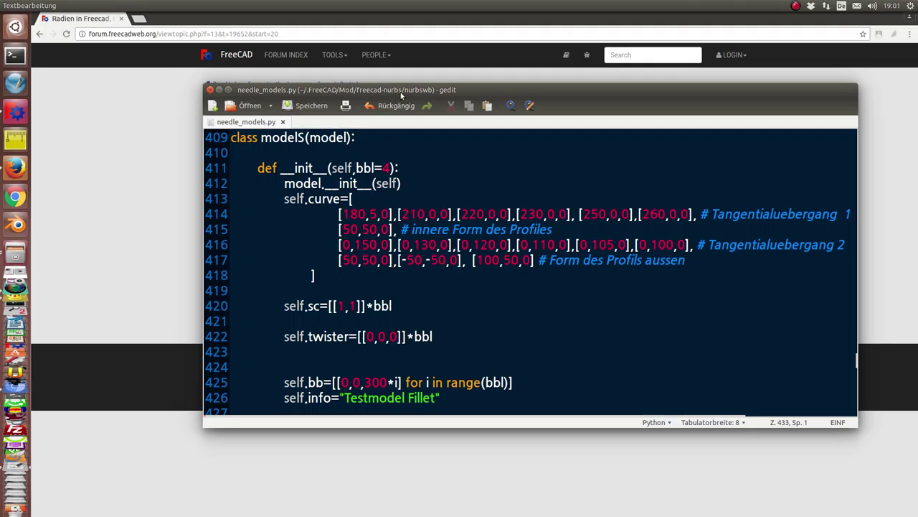
drag(438, 94, 754, 99)
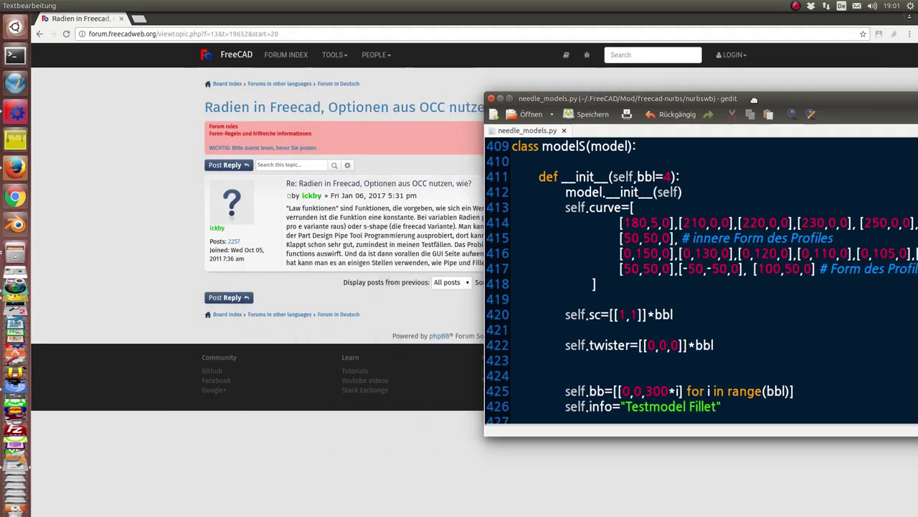
key(ctrl+alt+0)
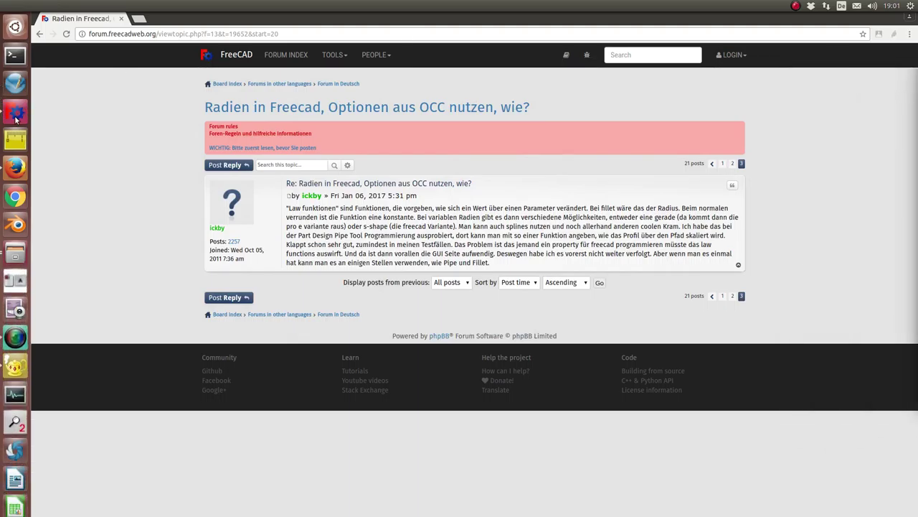
In FreeCAD, run Test Needle and close its spreadsheet to show the needle surface
click(16, 115)
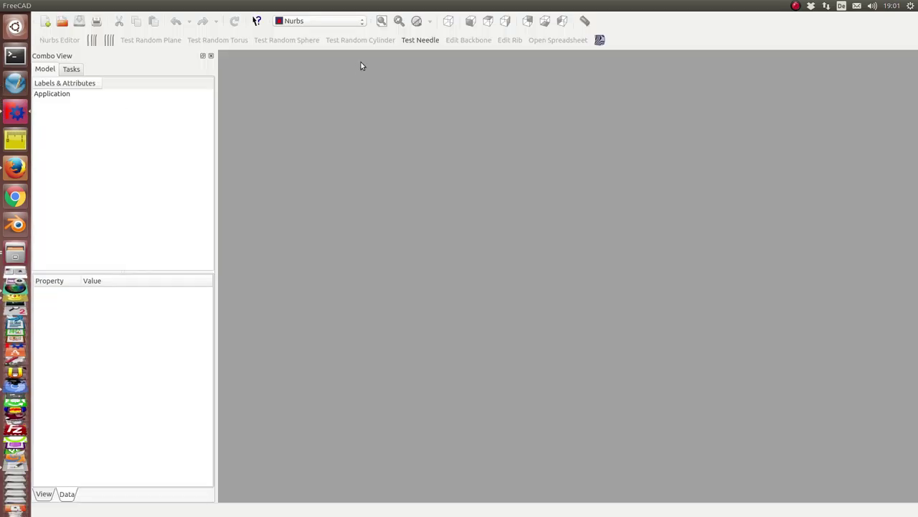
click(426, 41)
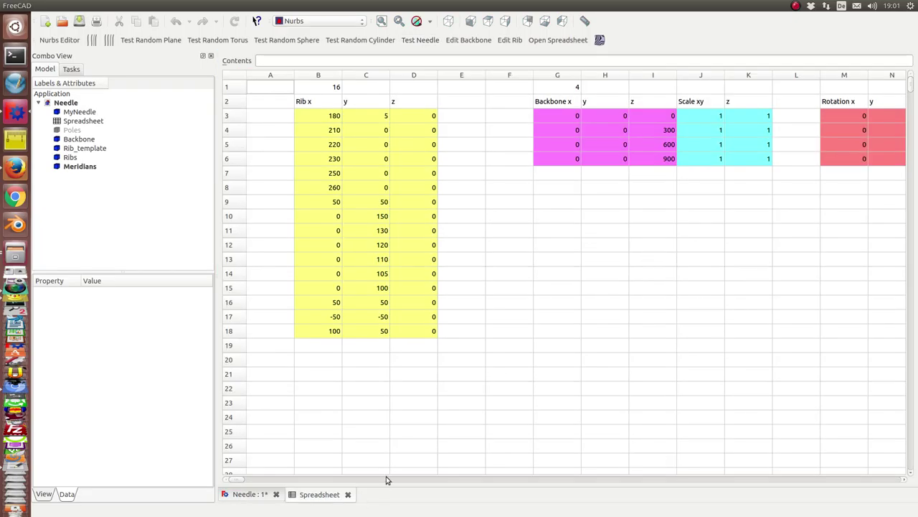
click(348, 494)
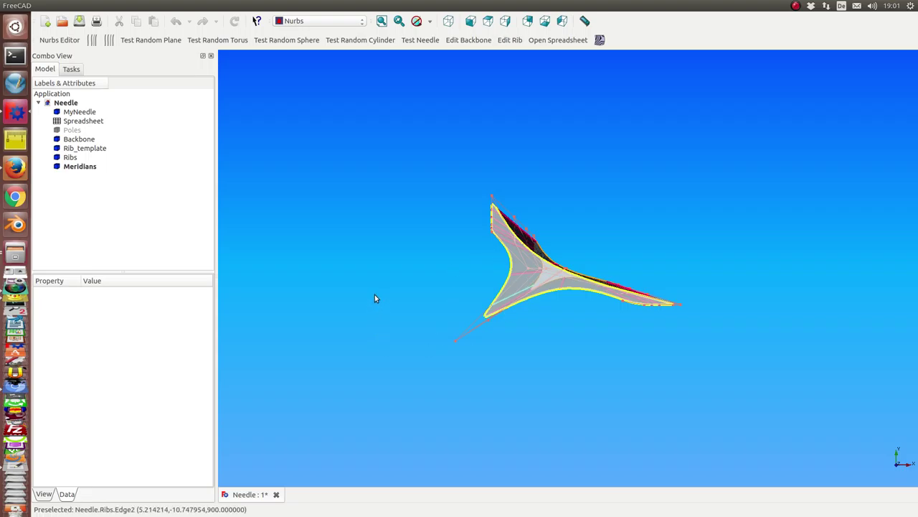
scroll(376, 297, down, 3)
scroll(564, 358, up, 5)
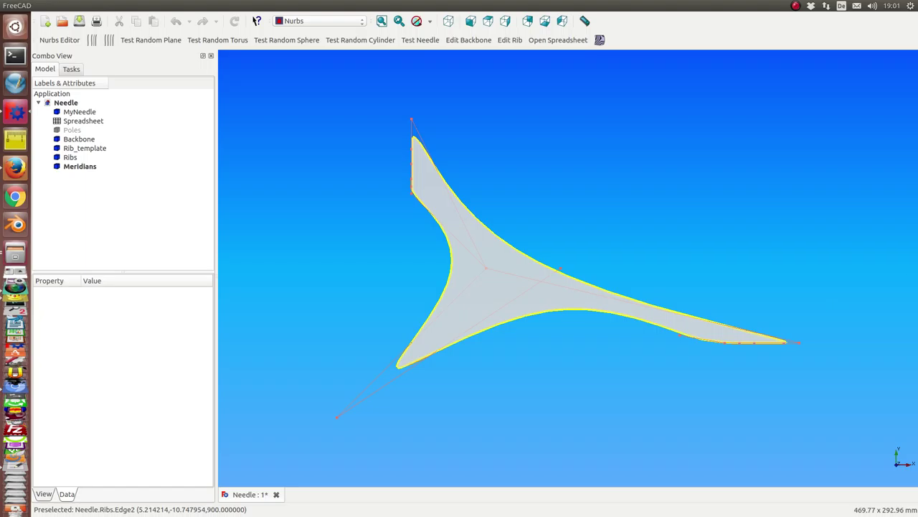
drag(380, 298, 381, 385)
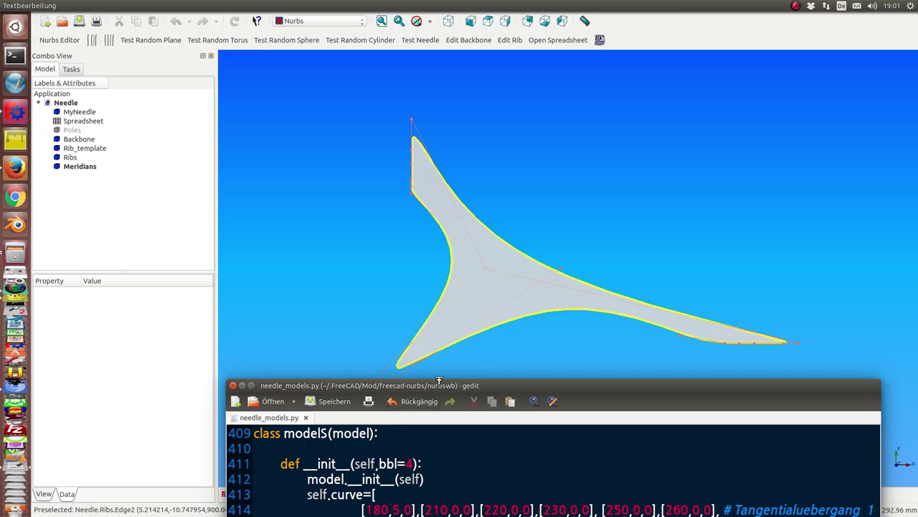
drag(444, 389, 444, 372)
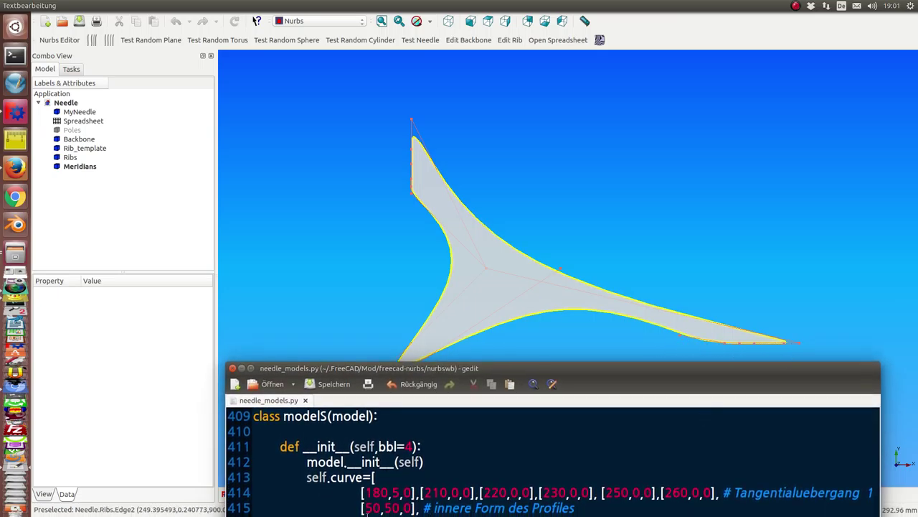
drag(357, 491, 708, 492)
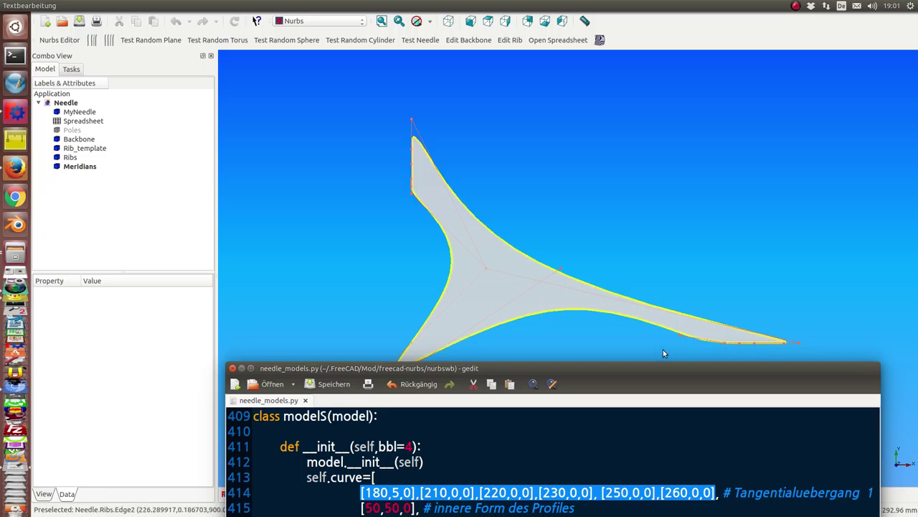
click(392, 492)
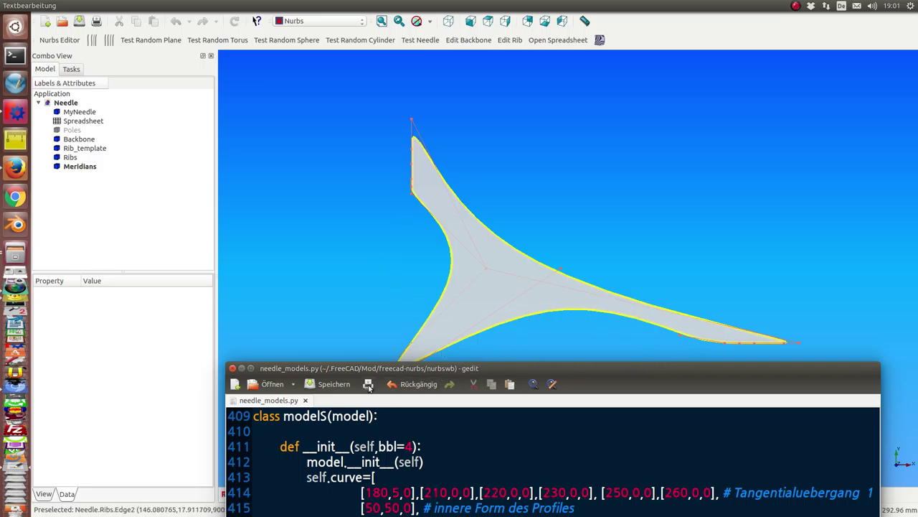
drag(500, 368, 500, 322)
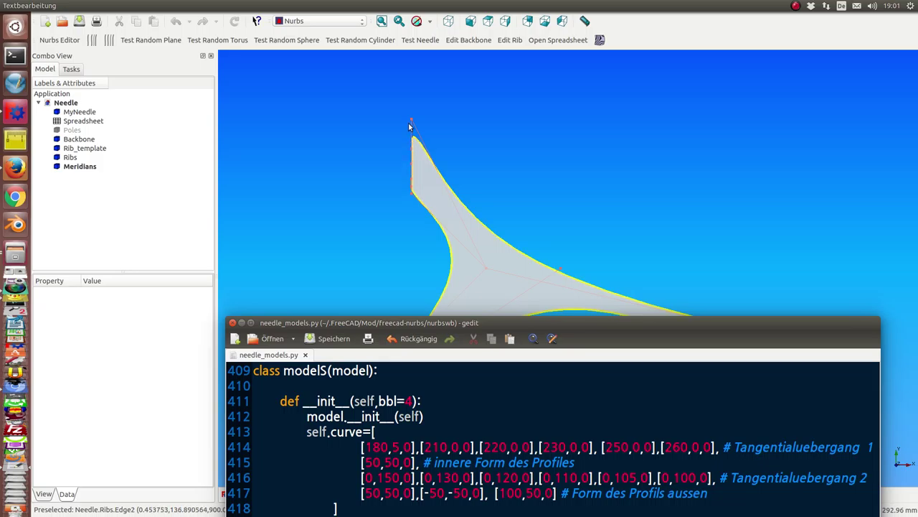
drag(354, 478, 711, 478)
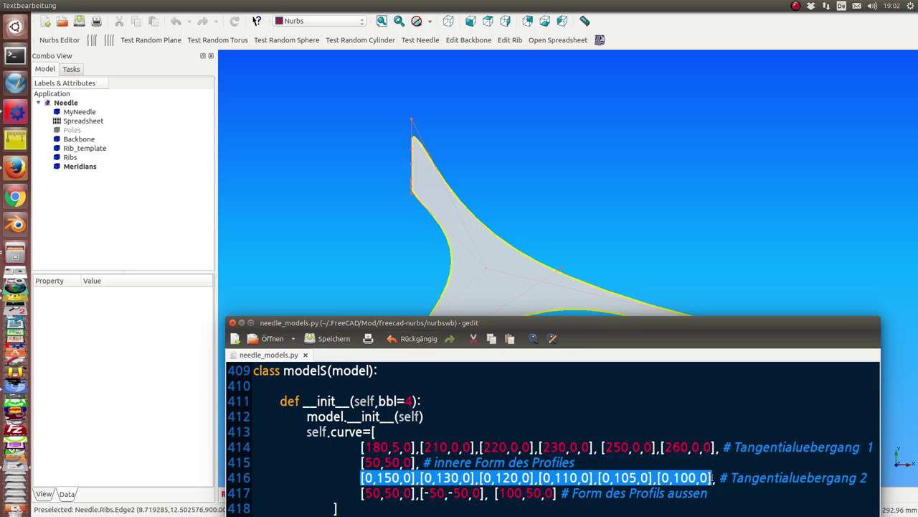
drag(509, 323, 433, 215)
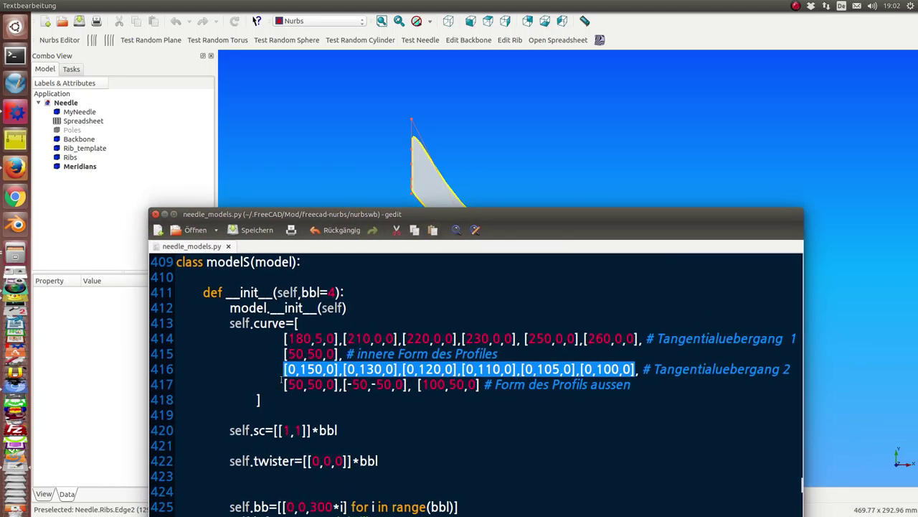
click(278, 383)
drag(284, 384, 480, 385)
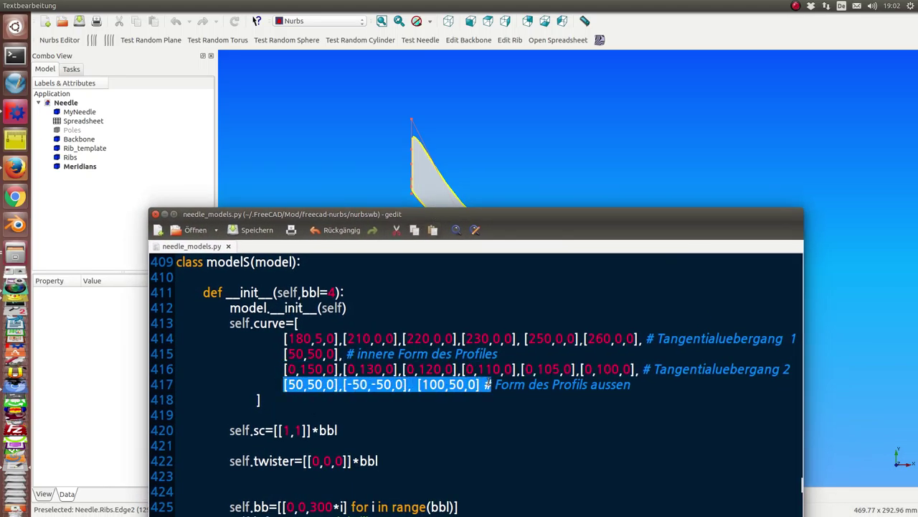
drag(473, 214, 646, 415)
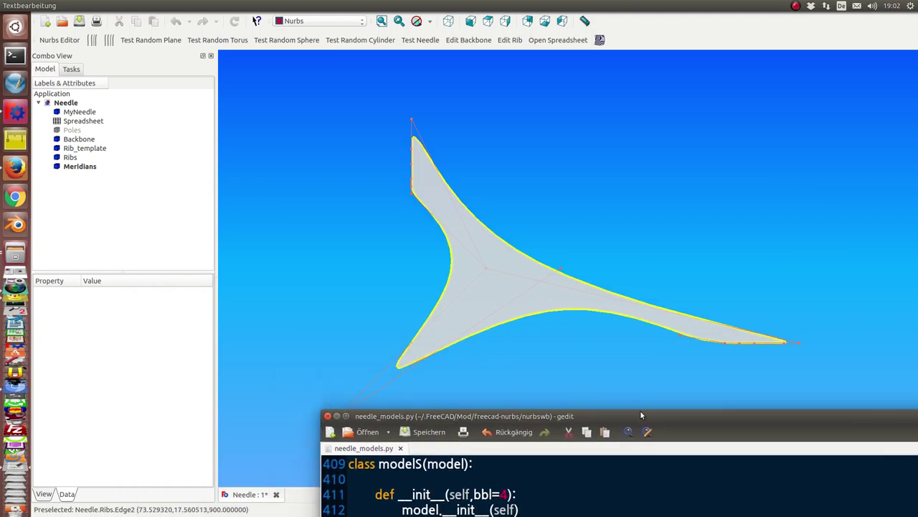
drag(643, 416, 640, 432)
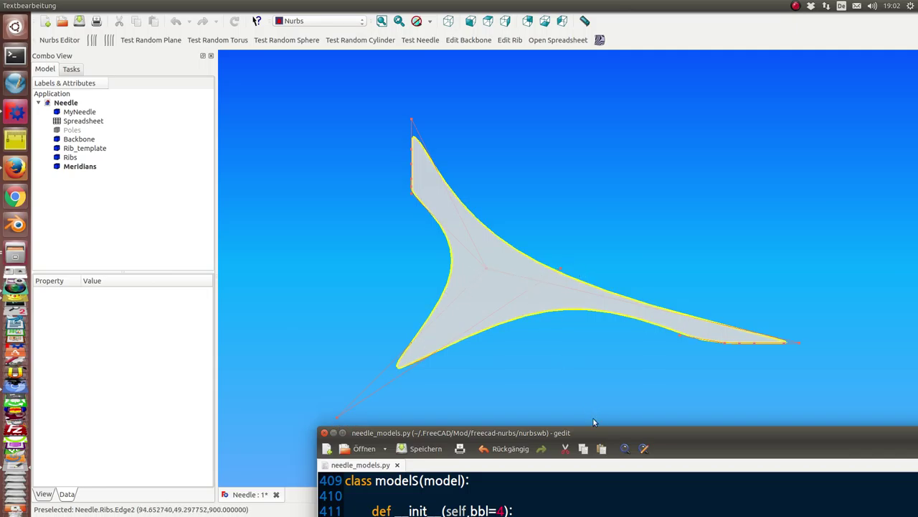
drag(595, 432, 586, 352)
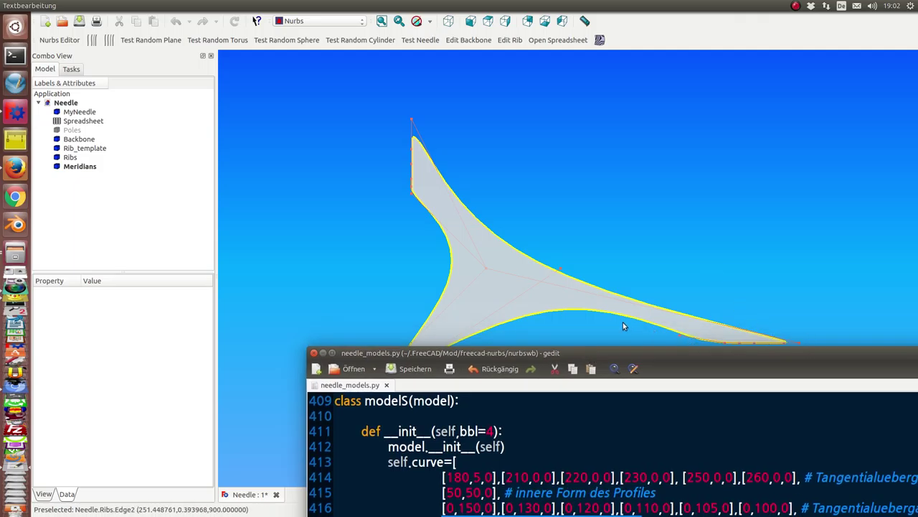
drag(590, 352, 555, 208)
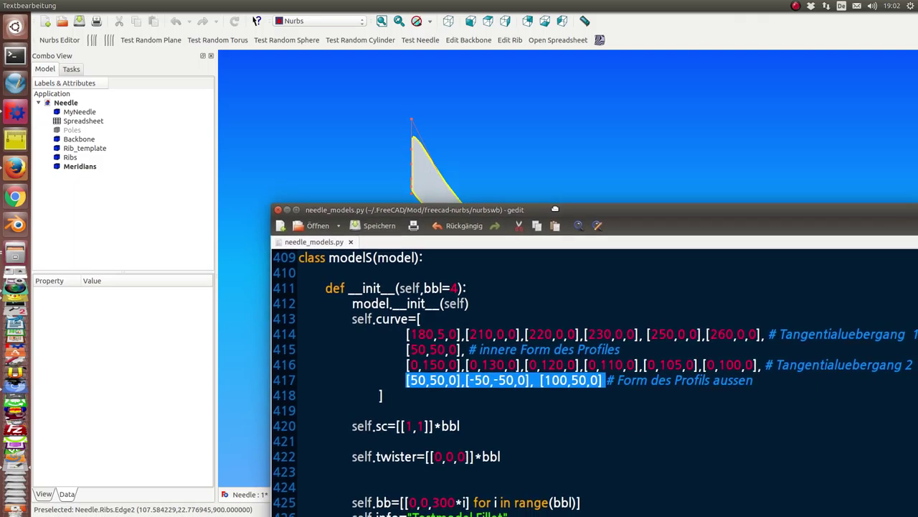
drag(463, 350, 402, 353)
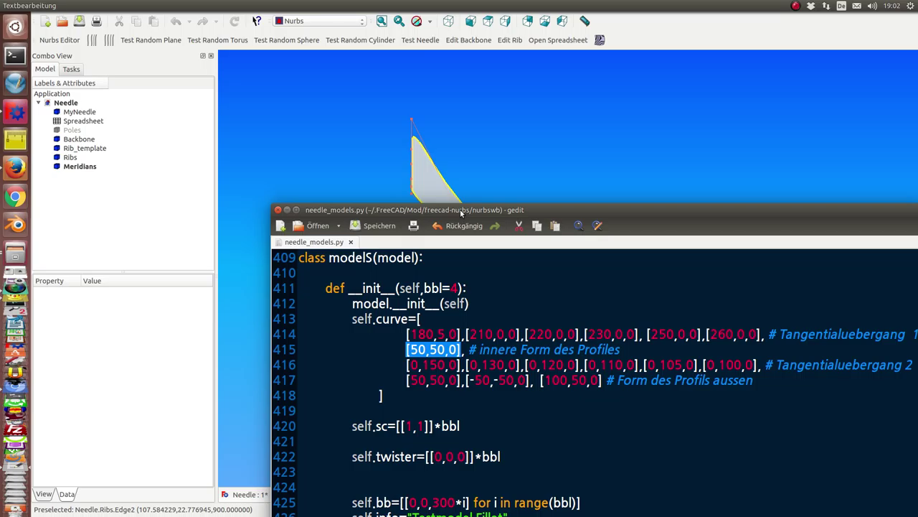
drag(459, 209, 491, 211)
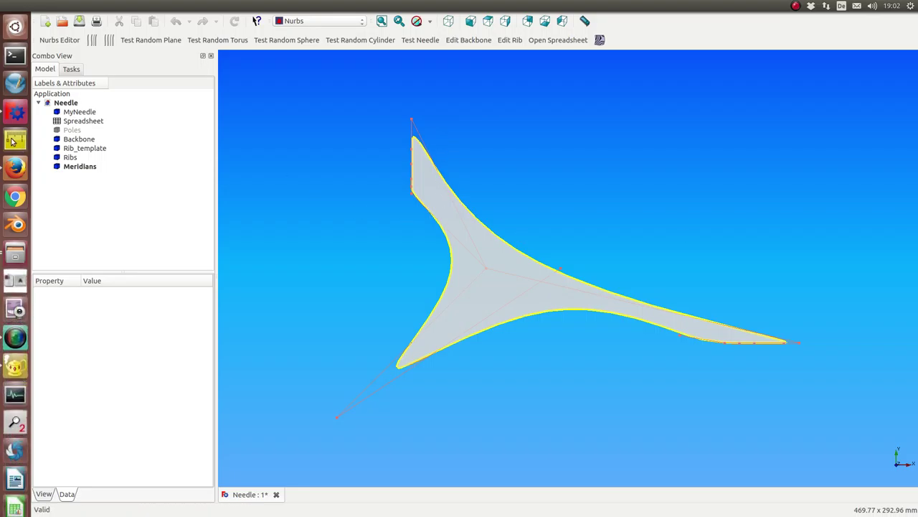
Hide the Meridians, Ribs, Rib_template and Backbone objects from the needle view
mouse_move(575, 252)
middle_down()
mouse_move(673, 171)
mouse_move(676, 194)
mouse_move(677, 179)
mouse_move(640, 172)
mouse_move(648, 185)
middle_up()
click(64, 166)
key(space)
click(66, 157)
key(space)
click(66, 148)
key(space)
click(66, 141)
key(space)
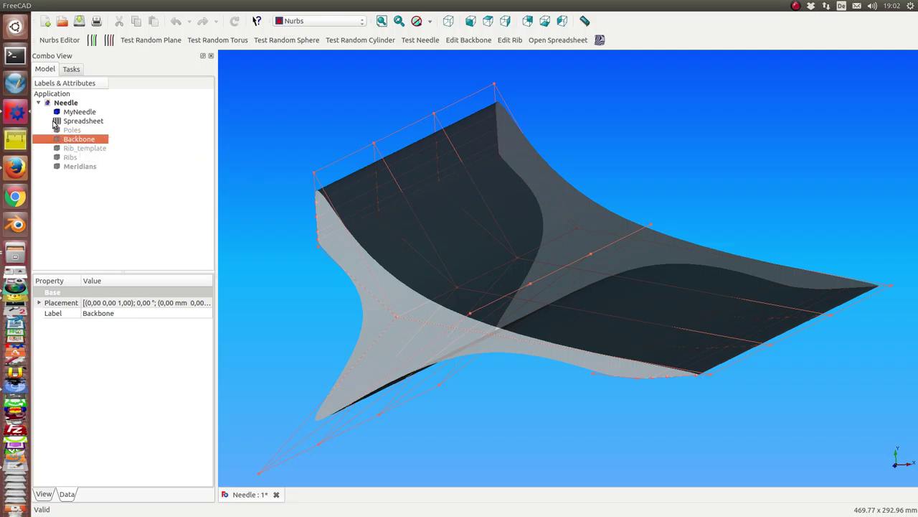
Hide the Poles control net and set MyNeedle's Transparency to 0
right_click(70, 132)
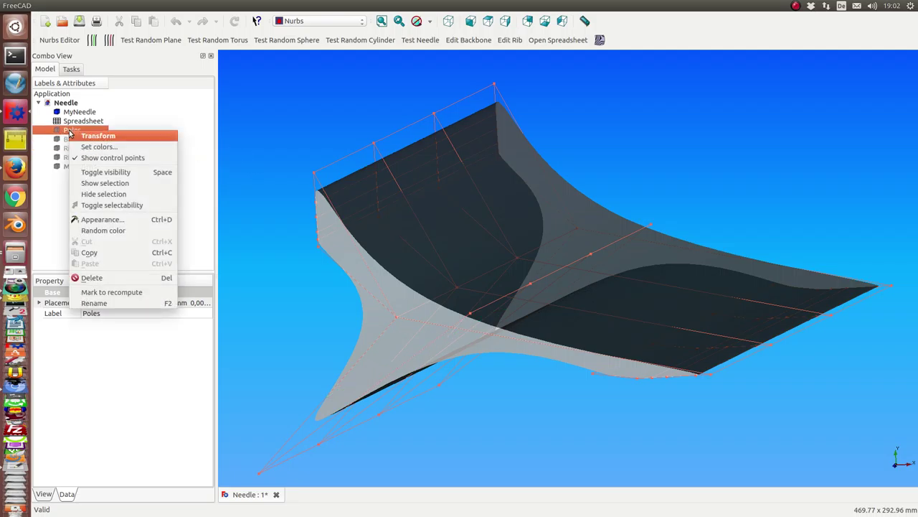
click(81, 158)
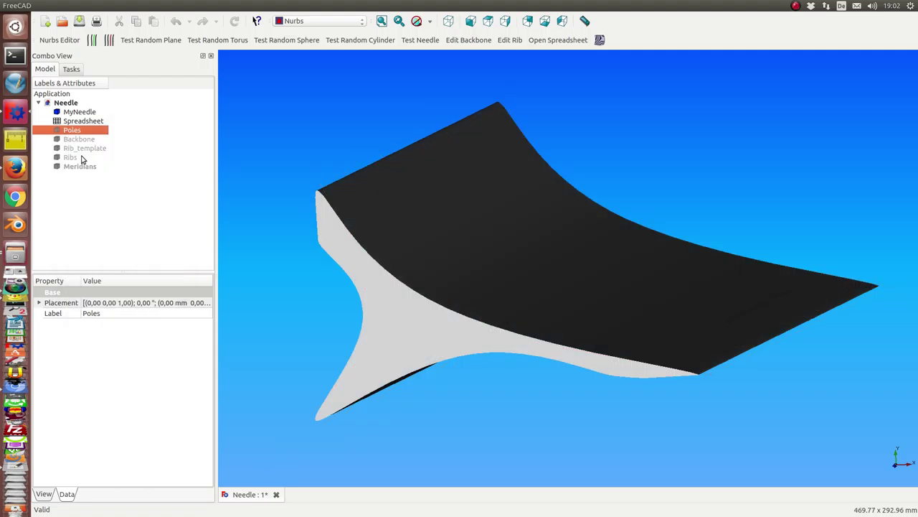
click(79, 113)
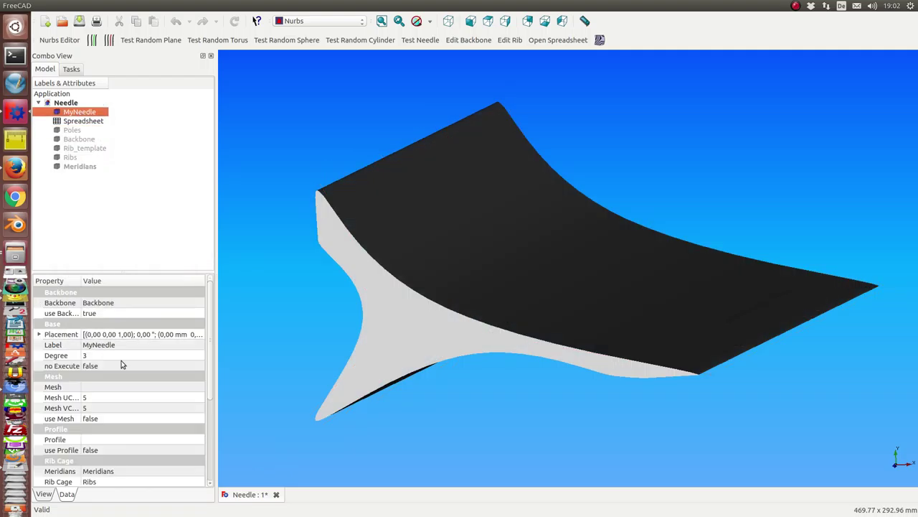
click(41, 495)
click(102, 438)
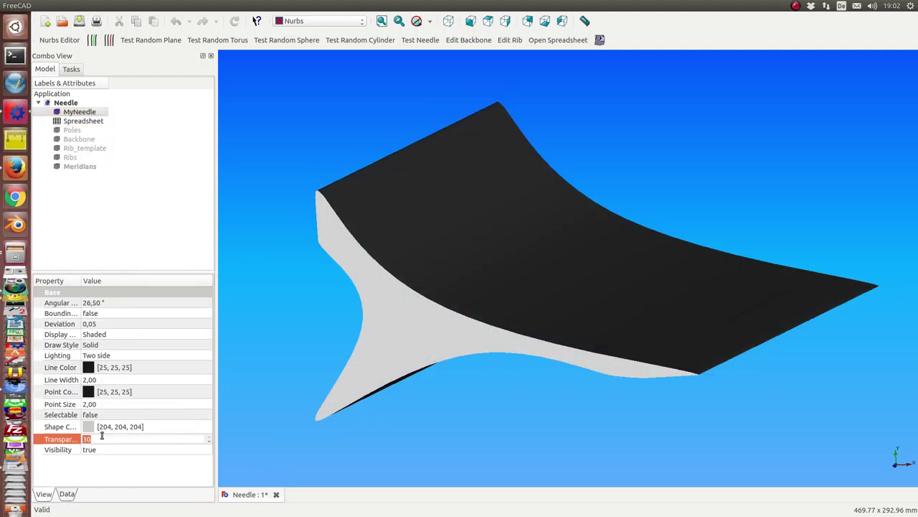
text(0)
Set MyNeedle's shape colour to red (255, 0, 0)
click(92, 428)
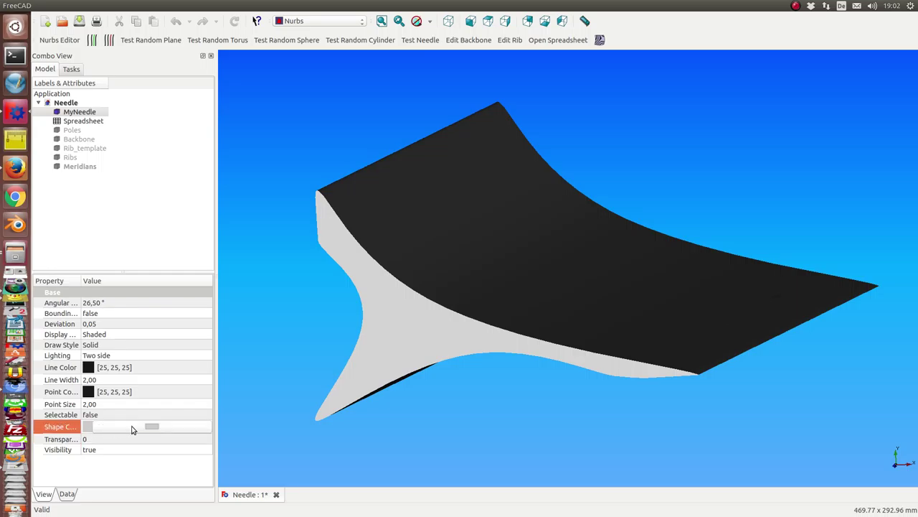
click(134, 426)
click(369, 189)
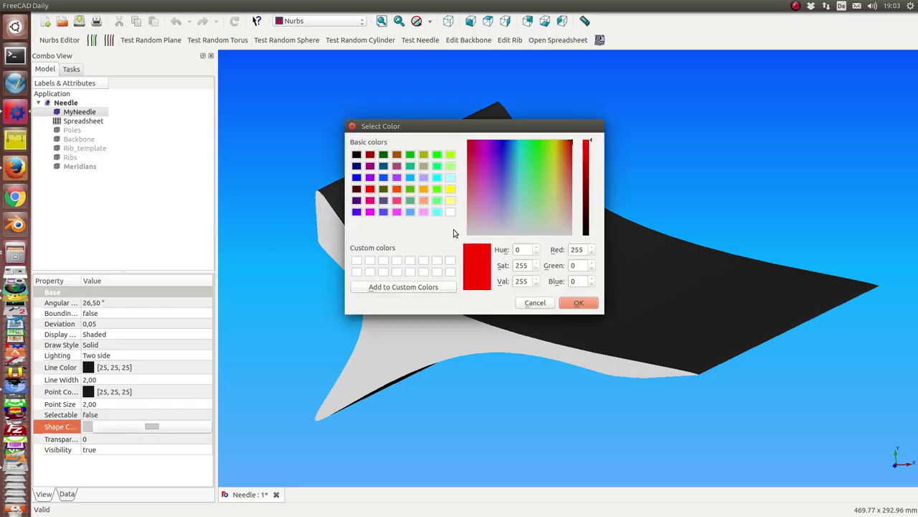
click(578, 302)
mouse_move(551, 304)
middle_down()
mouse_move(285, 290)
mouse_move(363, 293)
mouse_move(280, 308)
mouse_move(297, 248)
mouse_move(291, 308)
mouse_move(299, 324)
mouse_move(294, 302)
middle_up()
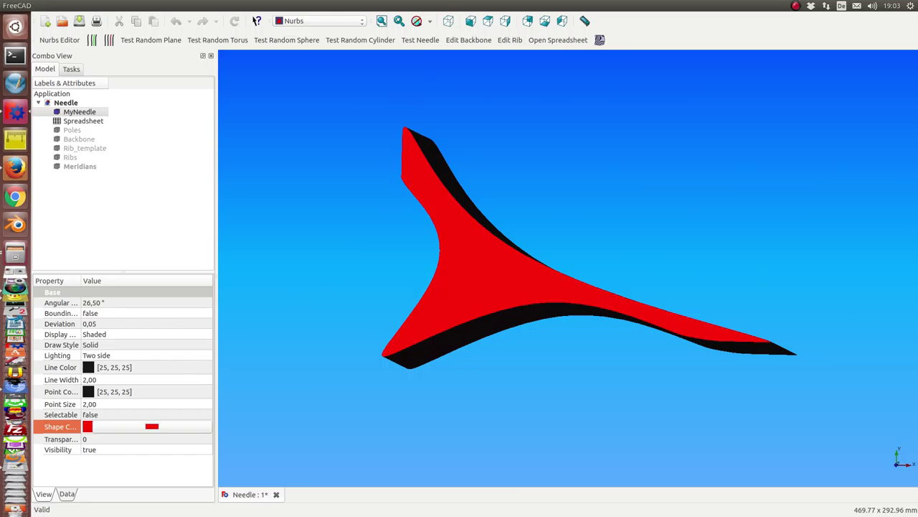
right_click(649, 22)
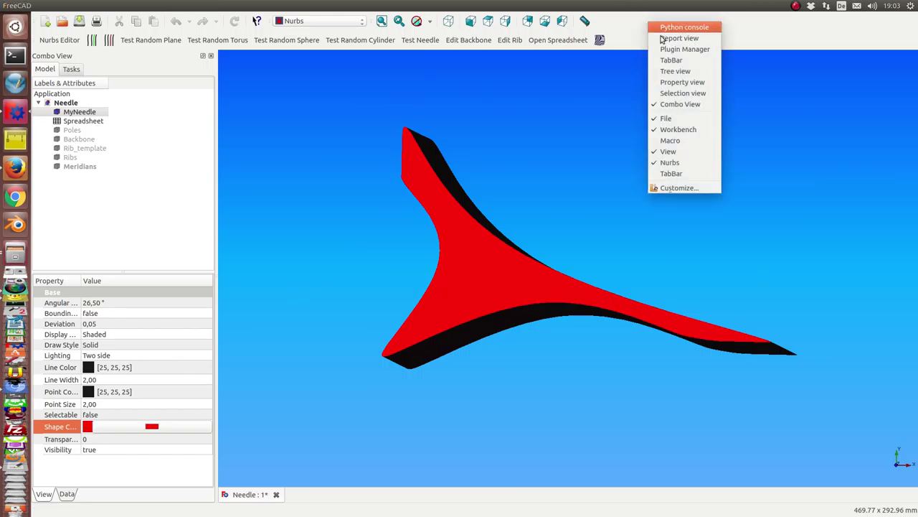
Paste and run the makeWire plus Part::Extrusion script in the Python console to create Extrude001
click(663, 29)
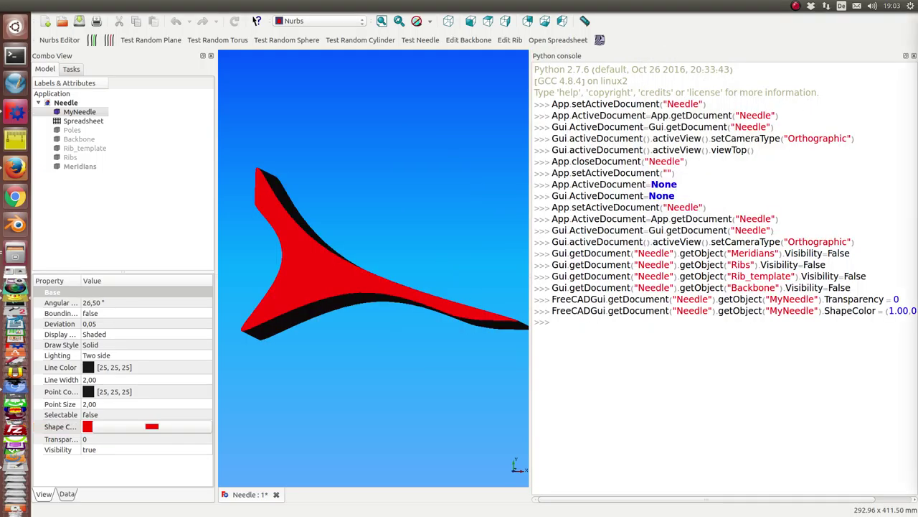
click(600, 340)
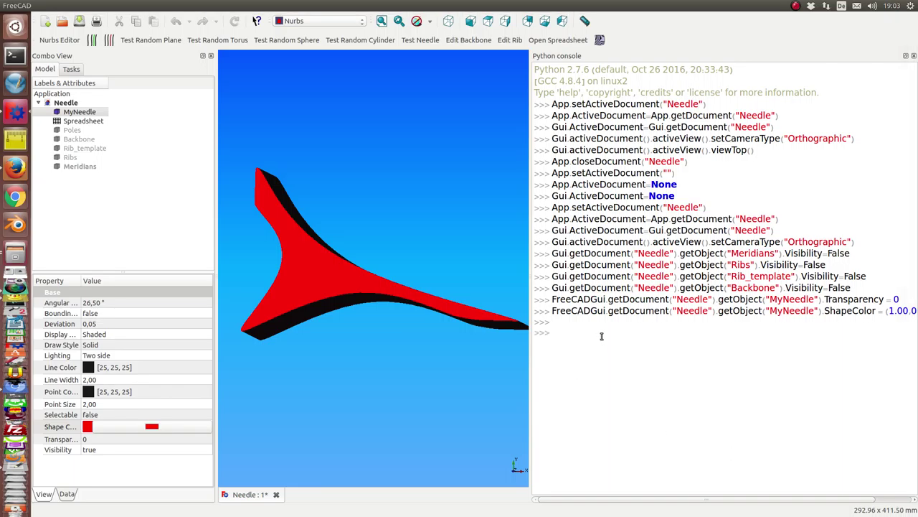
key(ctrl+v)
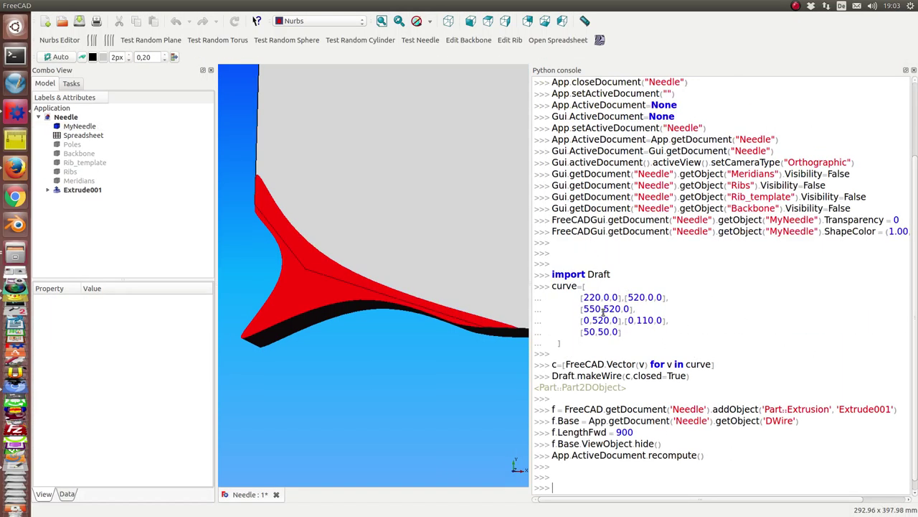
scroll(403, 341, down, 4)
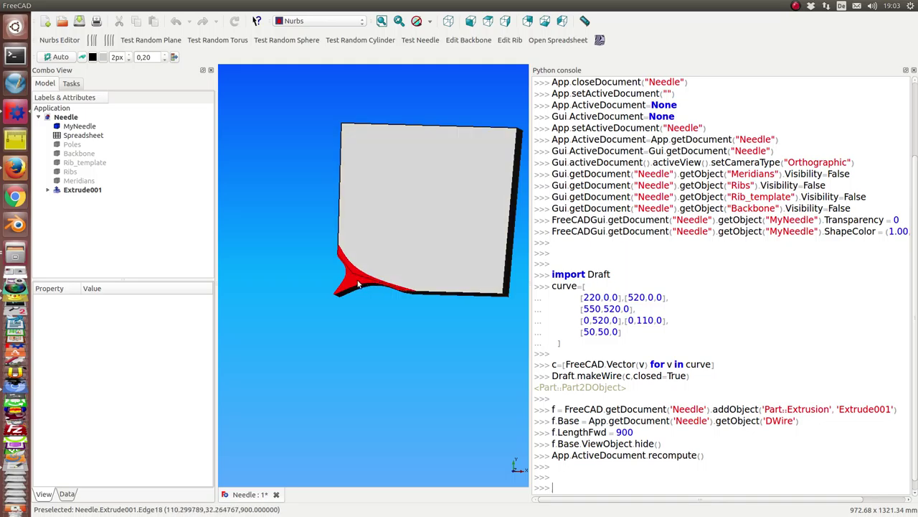
Hide and re-show MyNeedle to inspect the 900-long block, then close the Python console
middle_drag(336, 363, 336, 354)
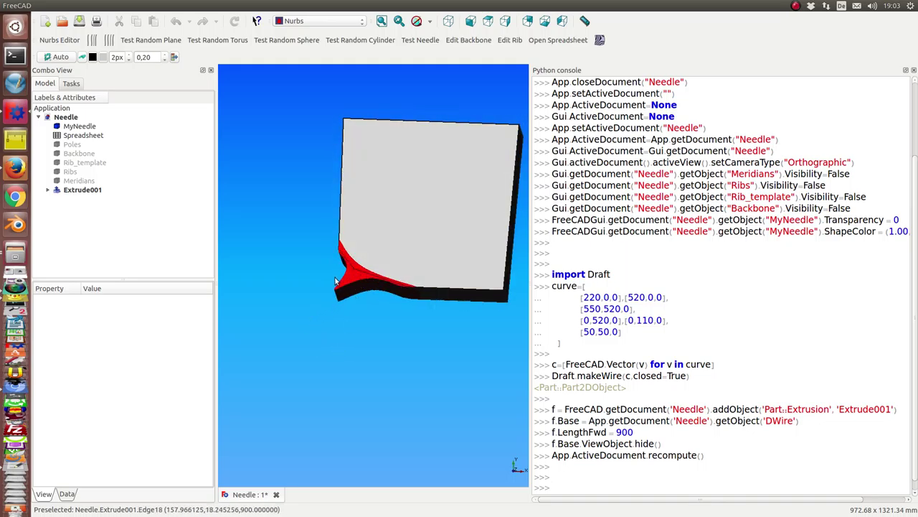
click(84, 128)
key(space)
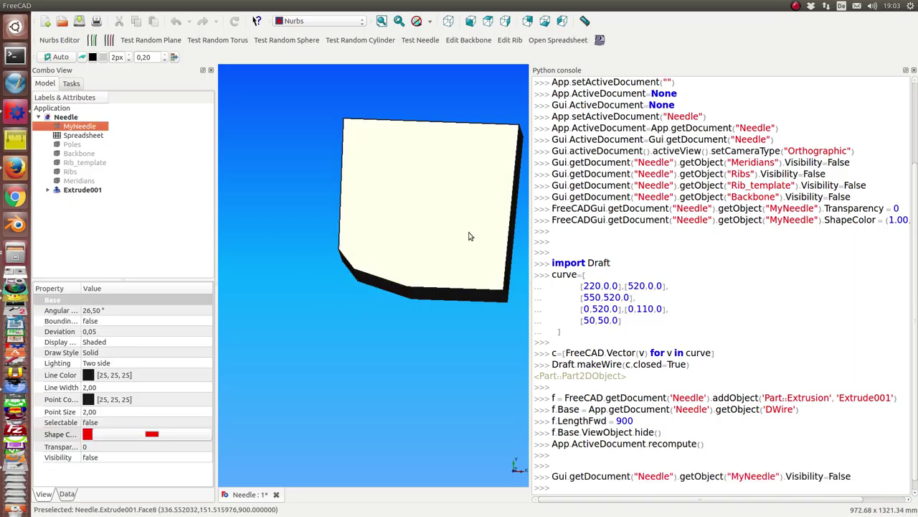
mouse_move(469, 236)
middle_down()
mouse_move(477, 258)
mouse_move(423, 212)
mouse_move(336, 246)
middle_up()
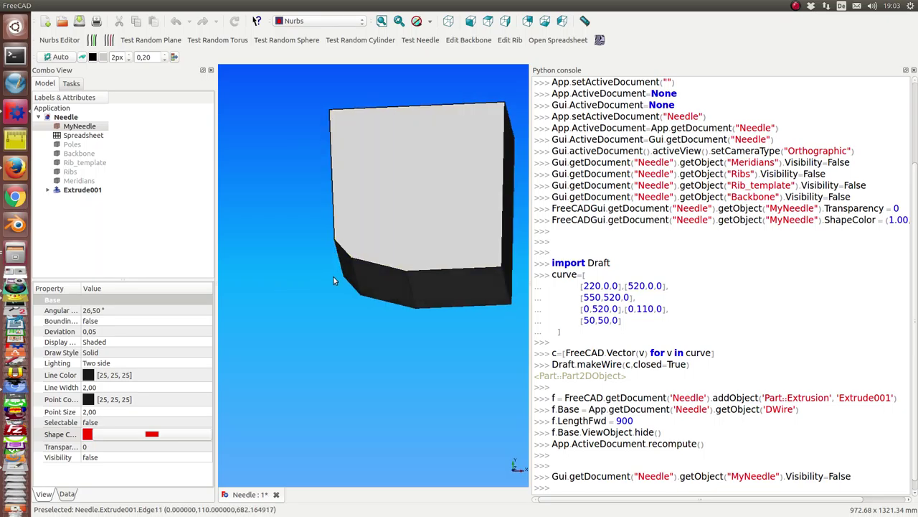
middle_drag(399, 285, 352, 246)
mouse_move(409, 180)
middle_down()
mouse_move(412, 193)
mouse_move(55, 177)
middle_up()
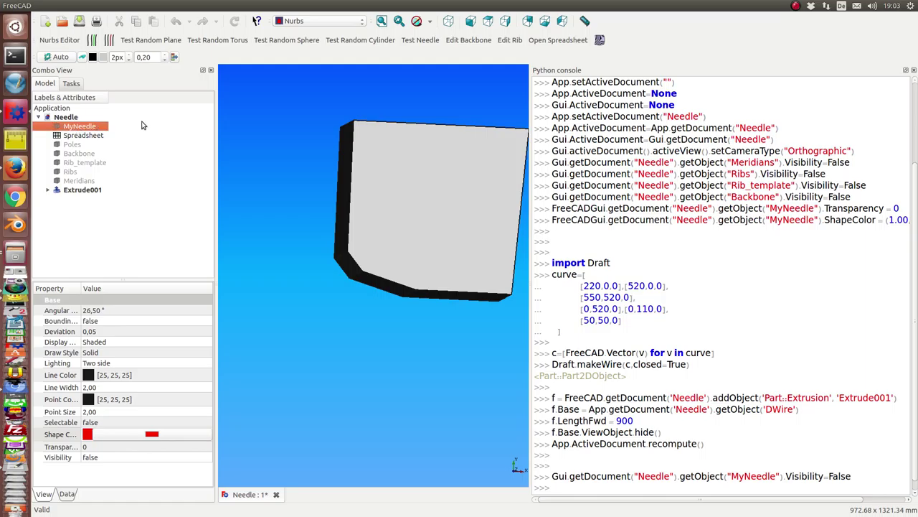
key(space)
mouse_move(410, 375)
middle_down()
mouse_move(415, 324)
mouse_move(431, 318)
mouse_move(420, 369)
mouse_move(396, 370)
mouse_move(414, 354)
middle_up()
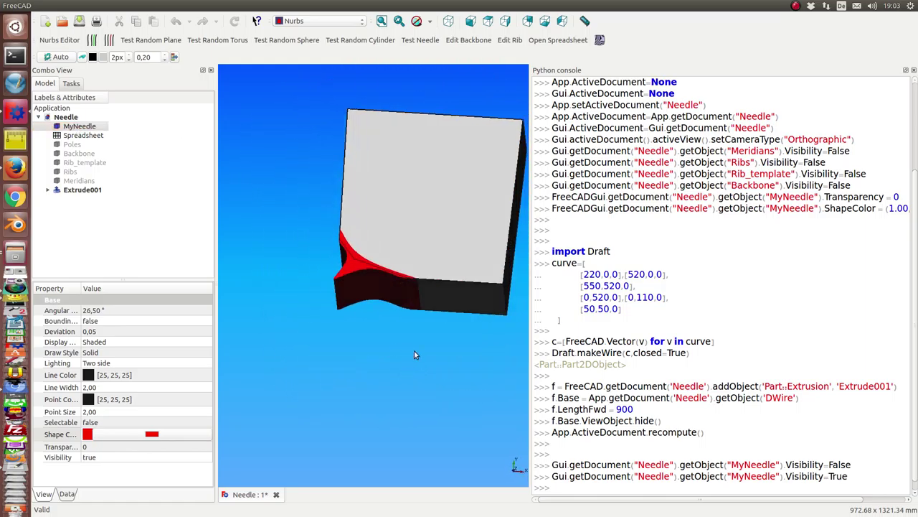
click(914, 70)
mouse_move(572, 380)
middle_down()
mouse_move(570, 293)
mouse_move(531, 332)
mouse_move(566, 373)
middle_up()
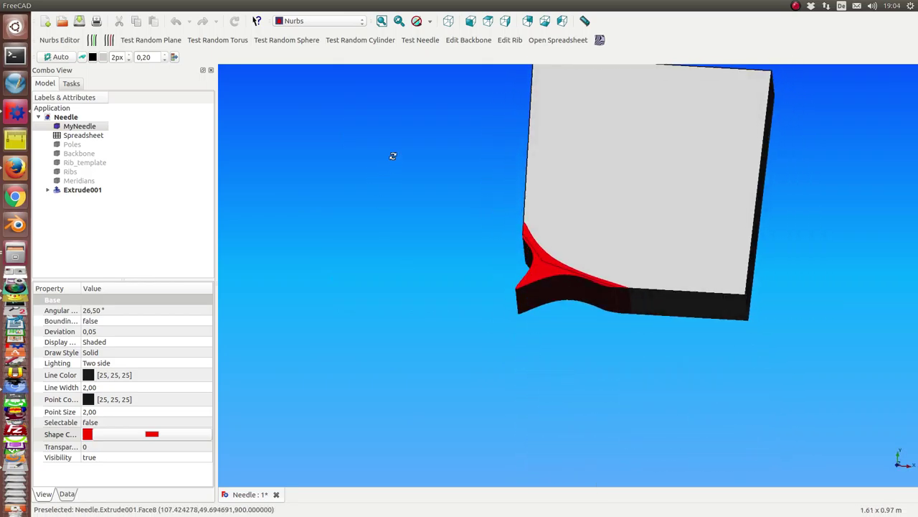
mouse_move(392, 155)
middle_down()
mouse_move(262, 215)
mouse_move(420, 420)
mouse_move(424, 316)
middle_up()
mouse_move(302, 190)
middle_down()
mouse_move(314, 209)
mouse_move(299, 262)
middle_up()
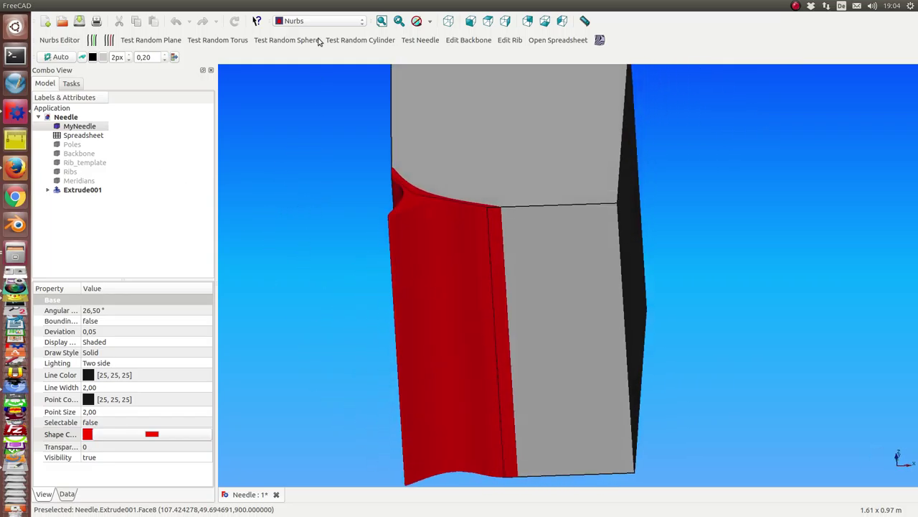
In the Part workbench, cut MyNeedle out of Extrude001 with Boolean Cut
click(364, 23)
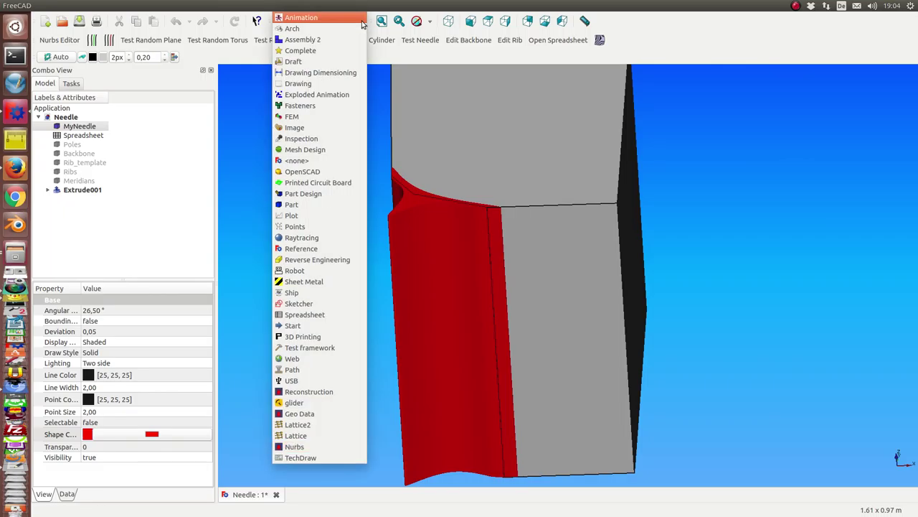
click(298, 207)
mouse_move(529, 131)
middle_down()
mouse_move(536, 127)
mouse_move(544, 159)
middle_up()
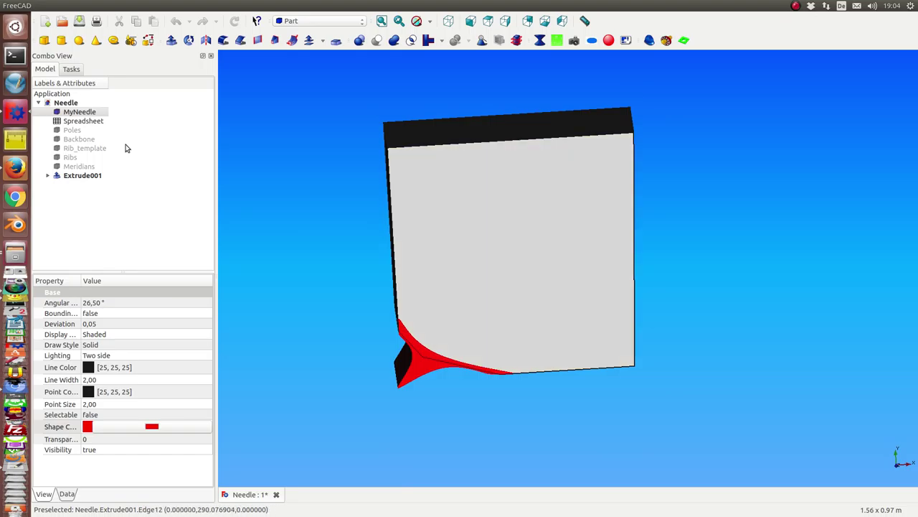
click(82, 177)
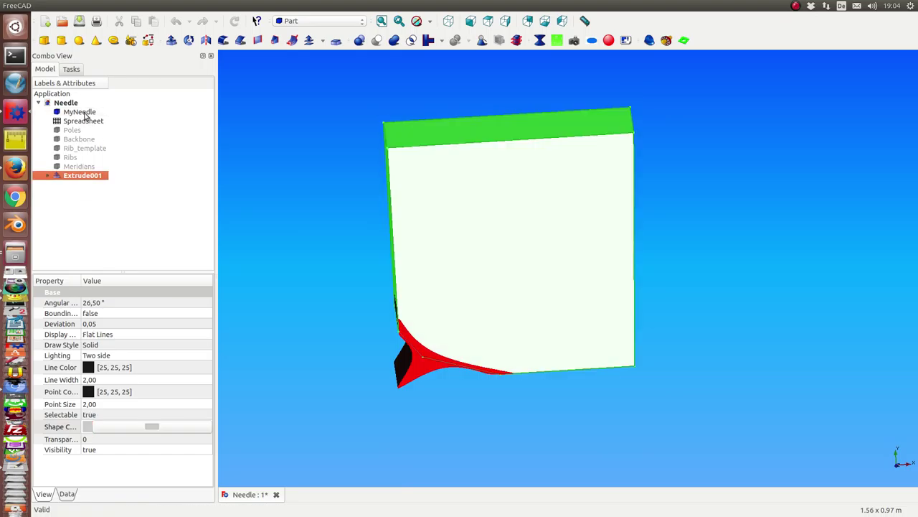
click(378, 42)
mouse_move(374, 420)
middle_down()
mouse_move(379, 380)
mouse_move(354, 322)
mouse_move(423, 134)
mouse_move(334, 194)
mouse_move(371, 344)
mouse_move(529, 248)
mouse_move(531, 203)
mouse_move(463, 208)
mouse_move(457, 223)
mouse_move(478, 227)
mouse_move(485, 199)
mouse_move(461, 150)
mouse_move(464, 232)
mouse_move(459, 211)
middle_up()
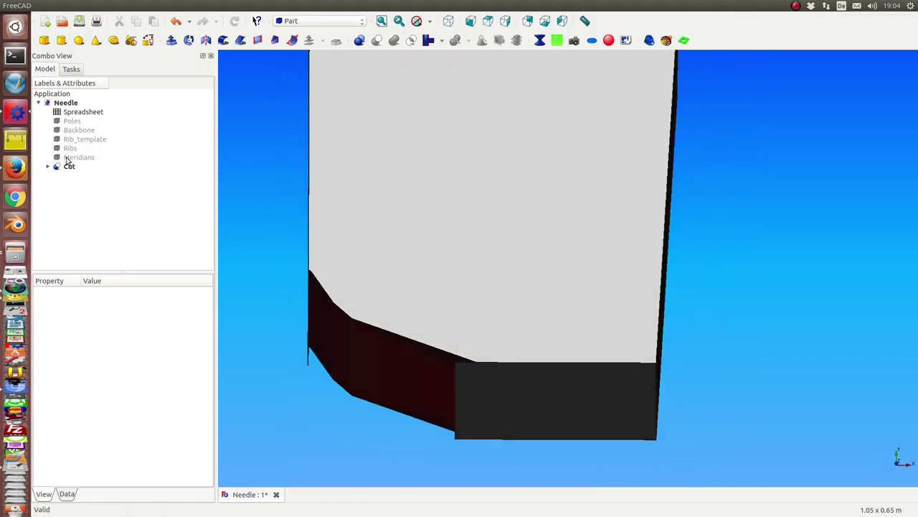
Hide the Cut result and show MyNeedle to inspect the groove
click(69, 167)
key(space)
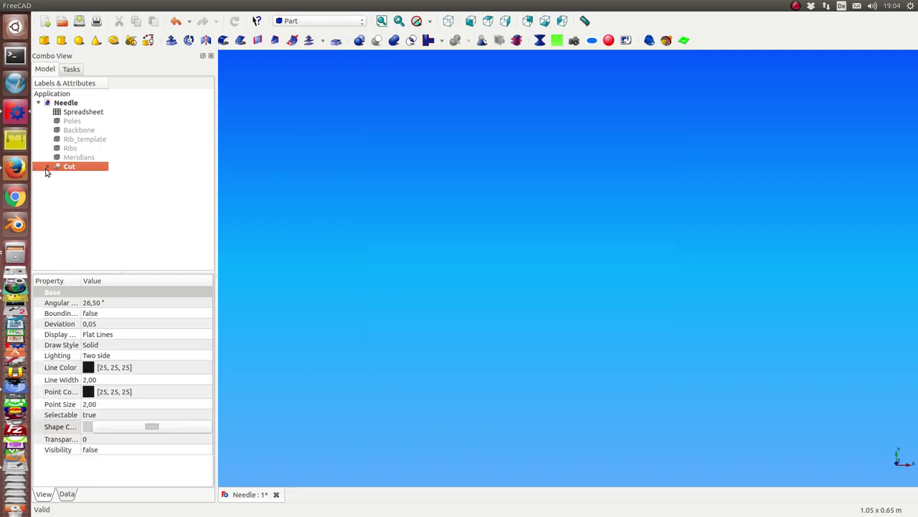
click(89, 184)
key(space)
mouse_move(322, 219)
middle_down()
mouse_move(338, 125)
mouse_move(447, 66)
mouse_move(574, 98)
mouse_move(414, 103)
mouse_move(342, 155)
mouse_move(469, 220)
mouse_move(435, 256)
mouse_move(512, 211)
mouse_move(467, 242)
mouse_move(445, 229)
middle_up()
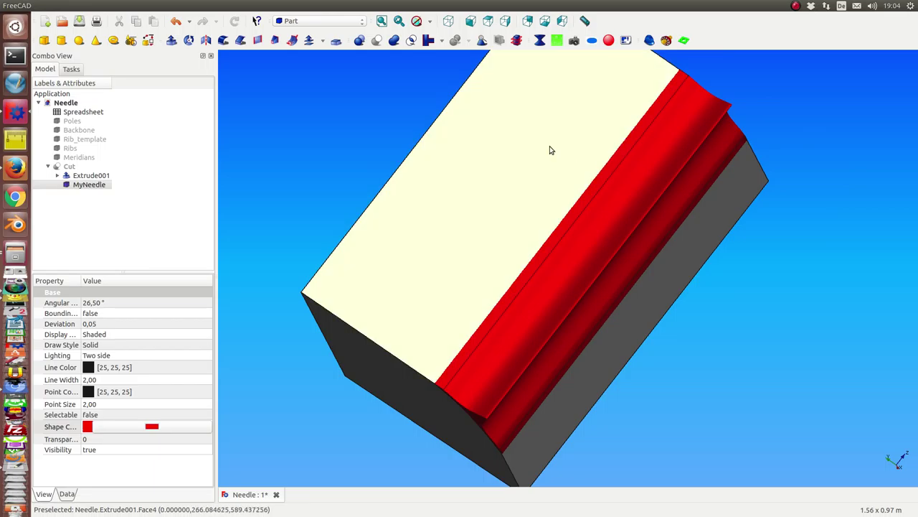
Switch to the Nurbs workbench and start the zebra-stripe analysis on the needle surface
click(358, 22)
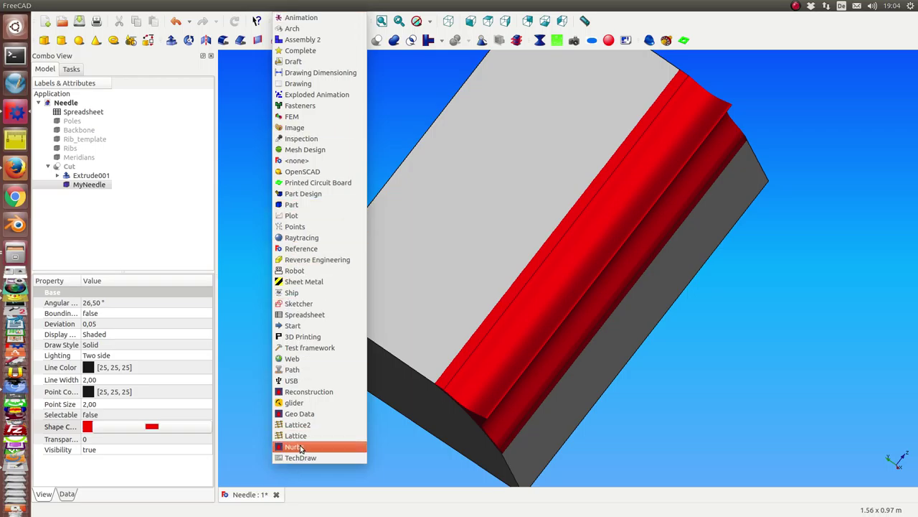
click(300, 447)
mouse_move(291, 203)
middle_down()
mouse_move(330, 228)
mouse_move(342, 203)
mouse_move(311, 67)
mouse_move(406, 86)
mouse_move(599, 36)
middle_up()
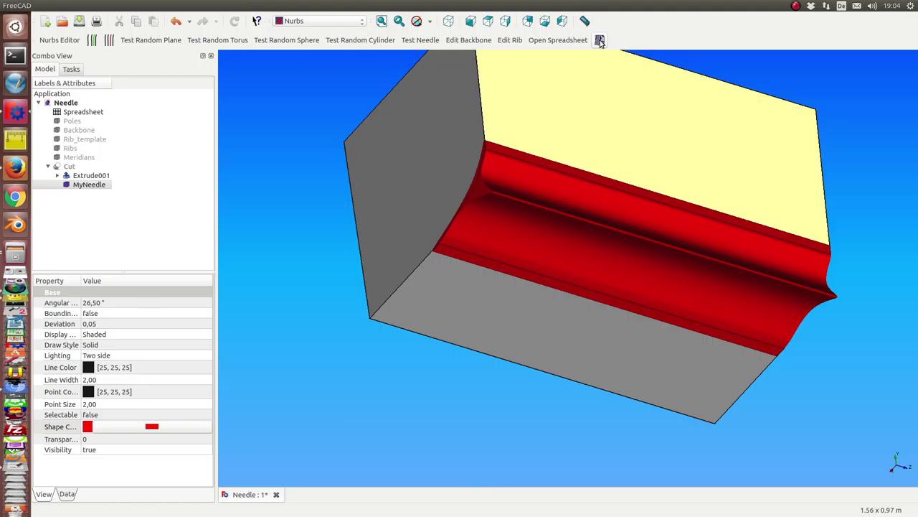
double_click(601, 42)
mouse_move(236, 217)
middle_down()
mouse_move(201, 364)
mouse_move(265, 430)
middle_up()
scroll(395, 252, up, 5)
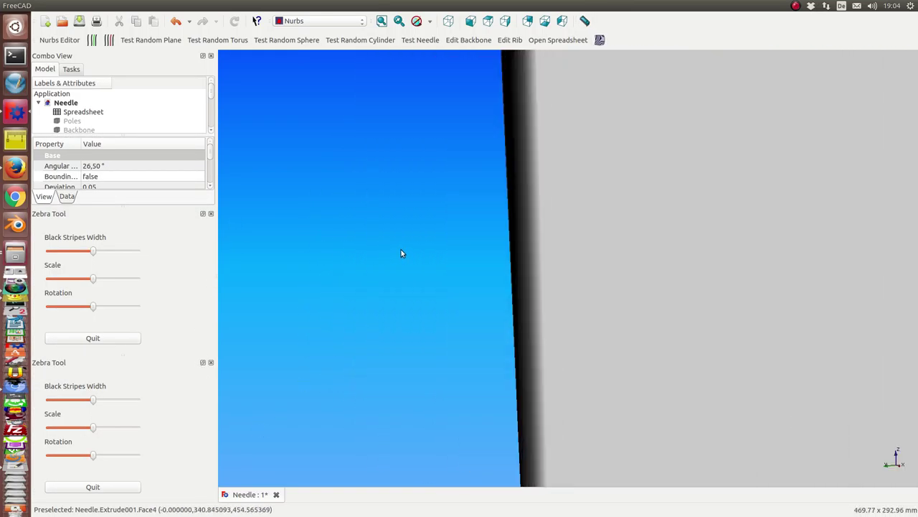
scroll(431, 269, down, 3)
mouse_move(475, 295)
middle_down()
mouse_move(424, 261)
mouse_move(375, 201)
middle_up()
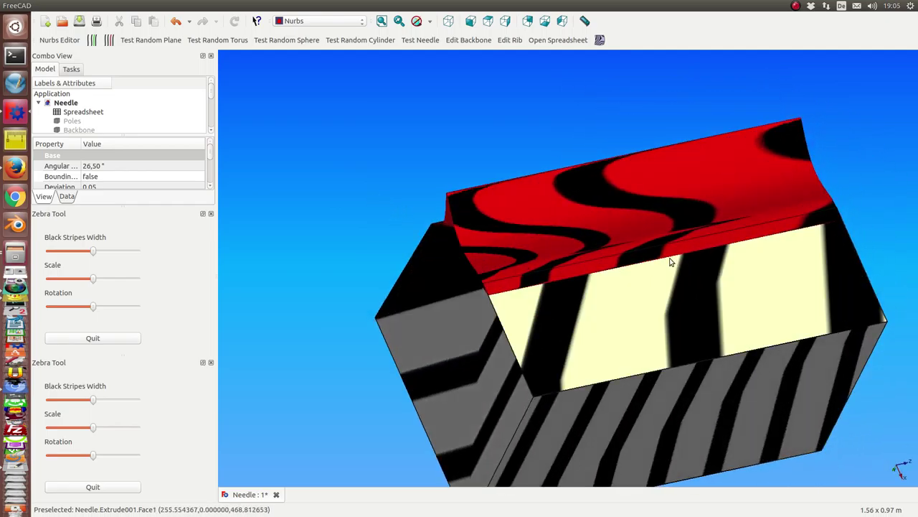
scroll(602, 273, up, 3)
middle_drag(602, 272, 599, 266)
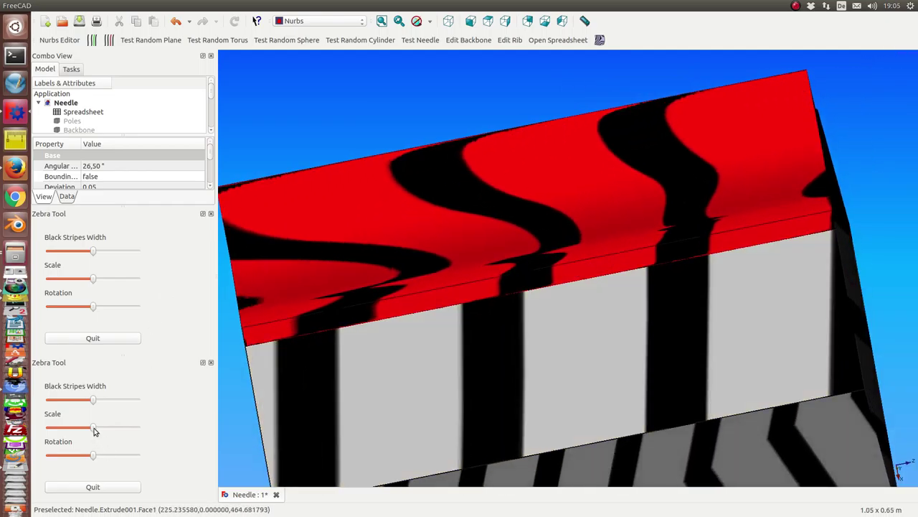
Close the duplicate Zebra Tool and raise the Scale slider for finer stripes
click(212, 214)
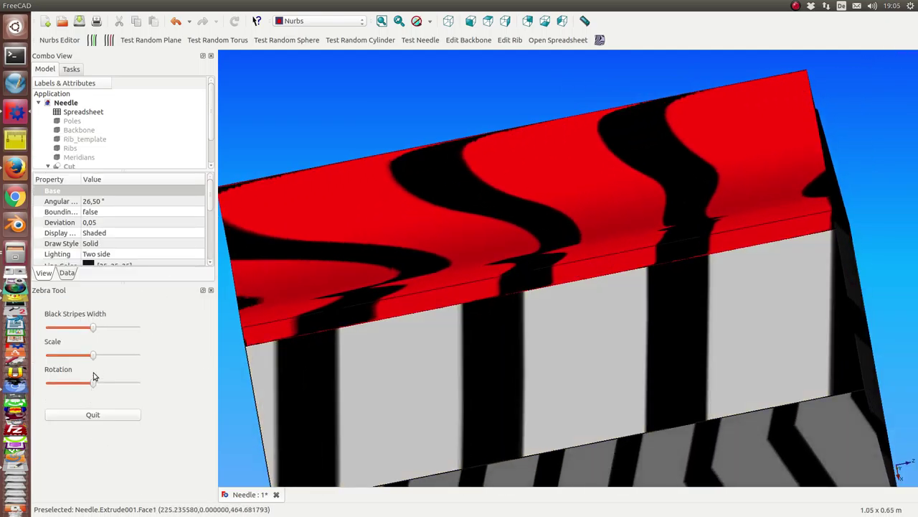
drag(92, 356, 128, 356)
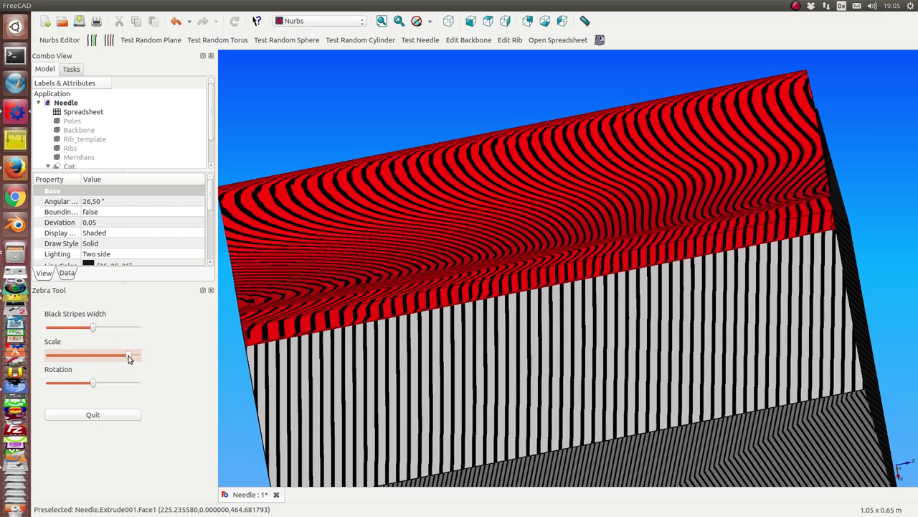
mouse_move(240, 431)
middle_down()
mouse_move(375, 380)
mouse_move(497, 373)
mouse_move(481, 366)
middle_up()
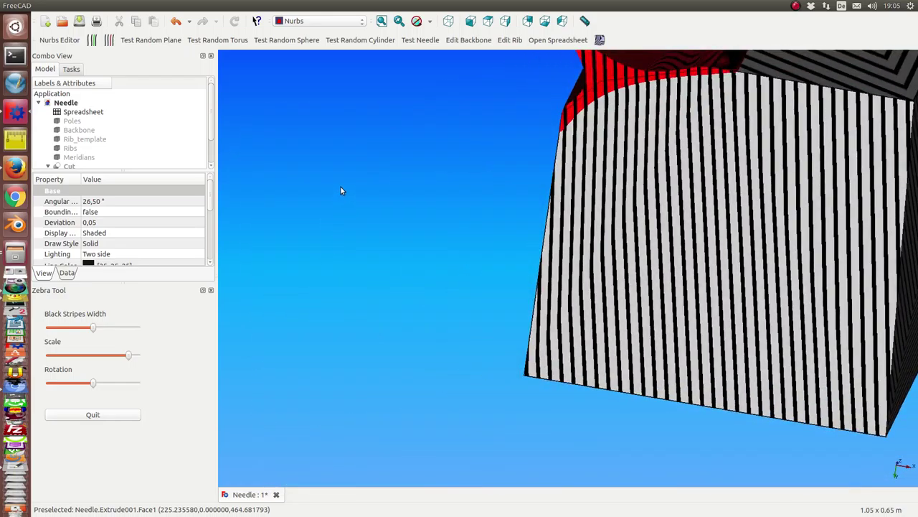
mouse_move(341, 190)
middle_down()
mouse_move(258, 306)
mouse_move(315, 353)
mouse_move(287, 252)
mouse_move(426, 261)
mouse_move(258, 259)
middle_up()
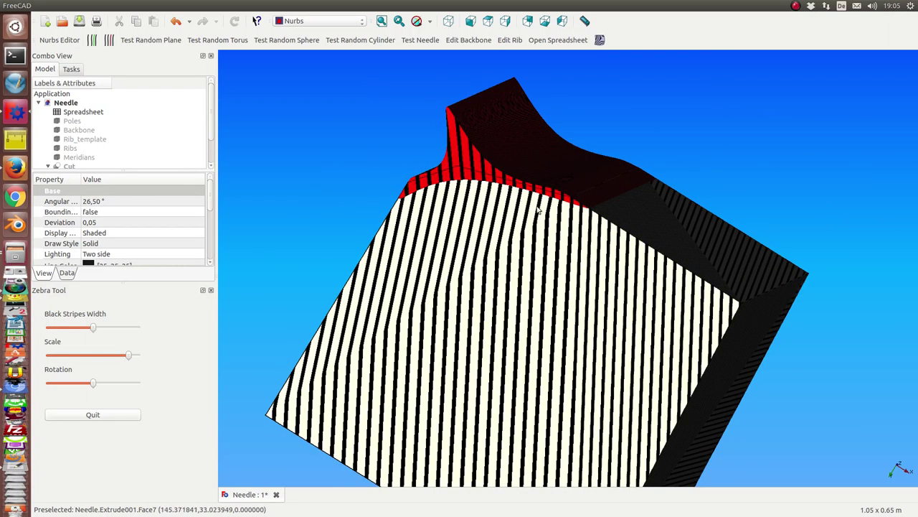
mouse_move(348, 92)
middle_down()
mouse_move(390, 129)
mouse_move(455, 250)
mouse_move(575, 292)
mouse_move(129, 194)
middle_up()
click(71, 131)
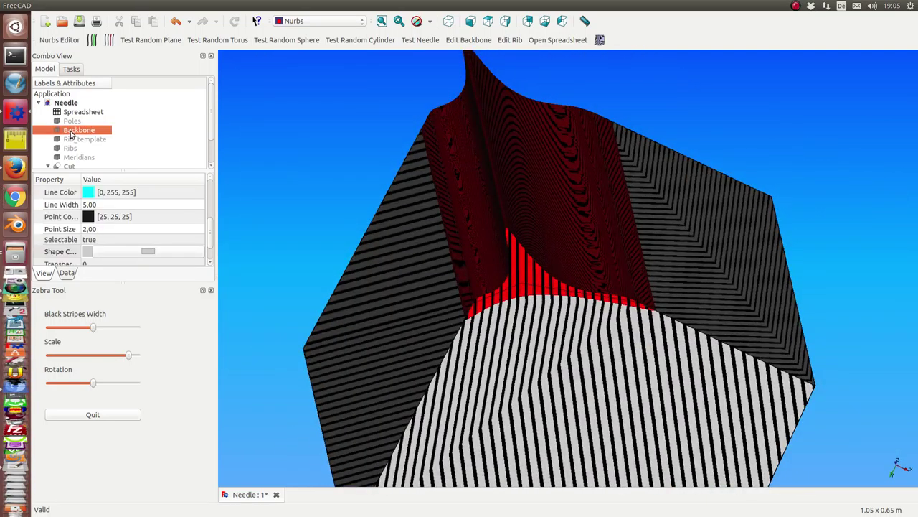
mouse_move(301, 165)
middle_down()
mouse_move(383, 191)
mouse_move(469, 263)
mouse_move(601, 294)
mouse_move(644, 311)
mouse_move(663, 333)
mouse_move(686, 226)
mouse_move(827, 297)
mouse_move(769, 274)
middle_up()
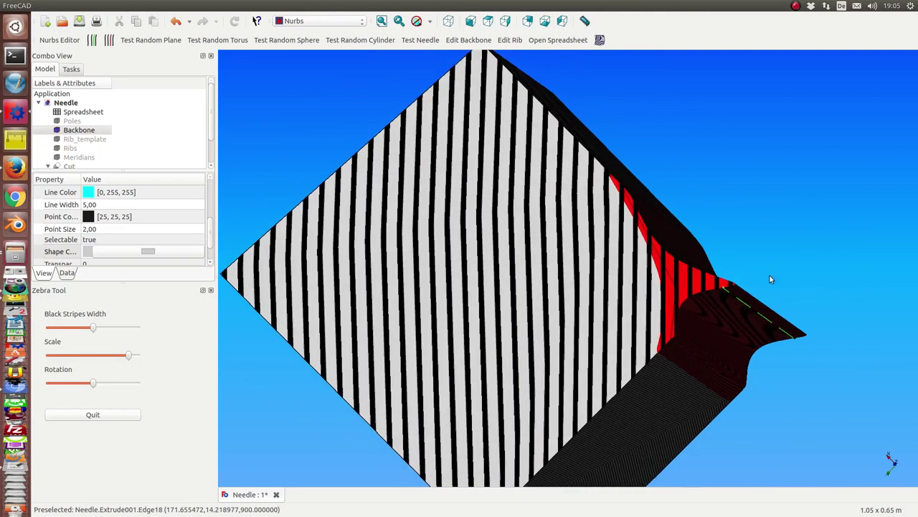
mouse_move(690, 368)
middle_down()
mouse_move(538, 302)
mouse_move(555, 303)
mouse_move(455, 199)
mouse_move(538, 4)
middle_up()
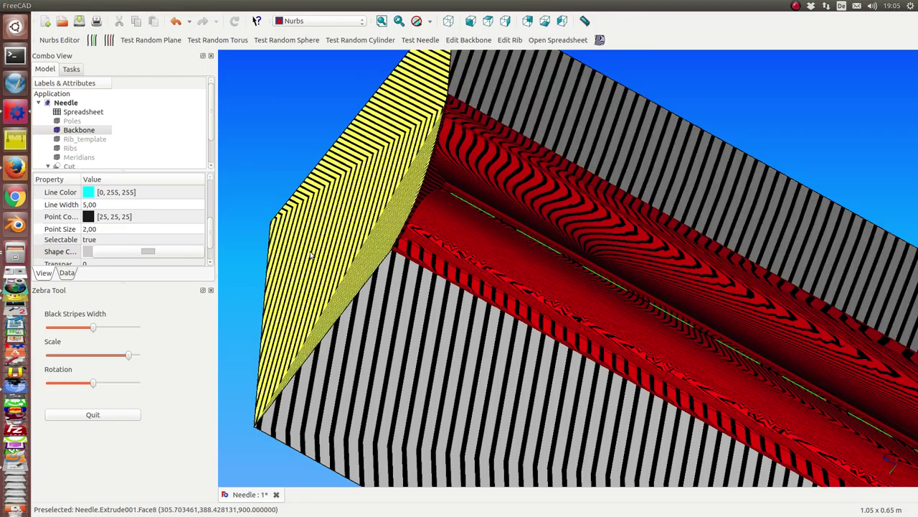
Quit the zebra analysis, fit the view and open the needle parameter spreadsheet
click(93, 415)
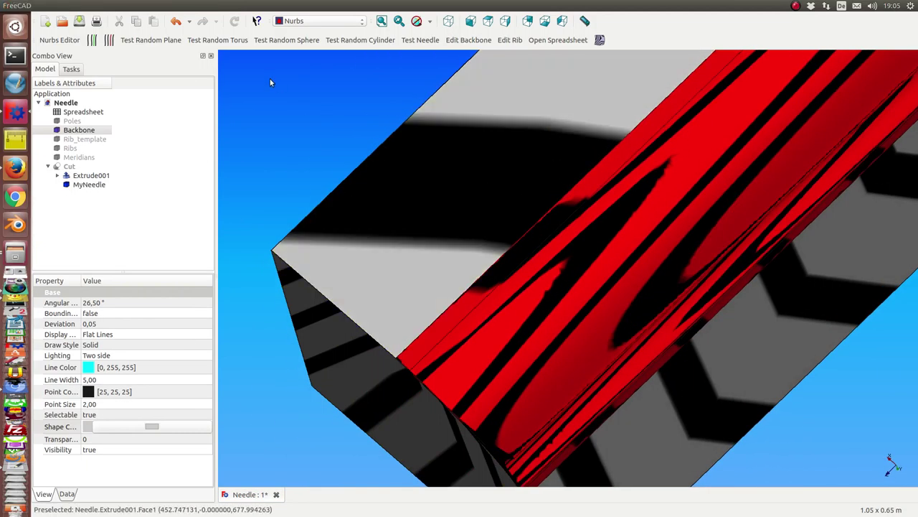
key(v)
key(f)
mouse_move(283, 184)
middle_down()
mouse_move(437, 270)
mouse_move(428, 246)
mouse_move(330, 188)
mouse_move(634, 384)
mouse_move(547, 371)
middle_up()
scroll(587, 317, up, 4)
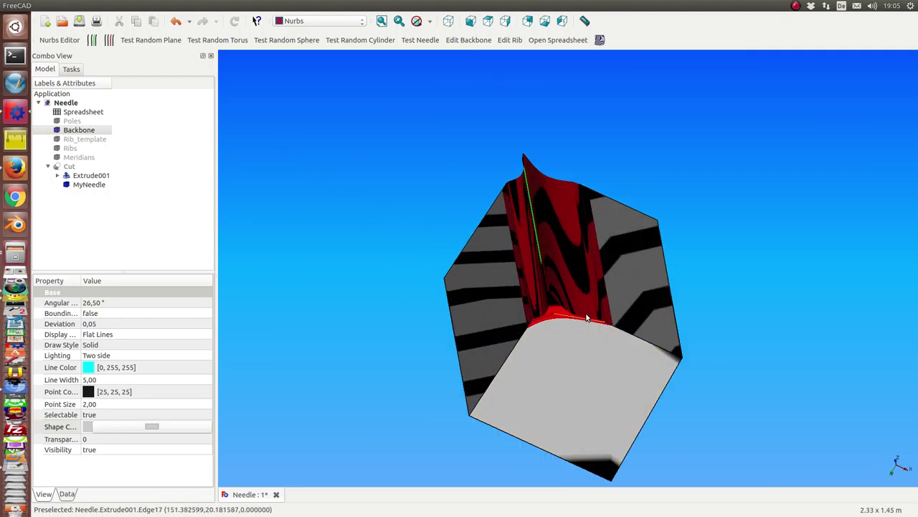
middle_drag(587, 318, 510, 311)
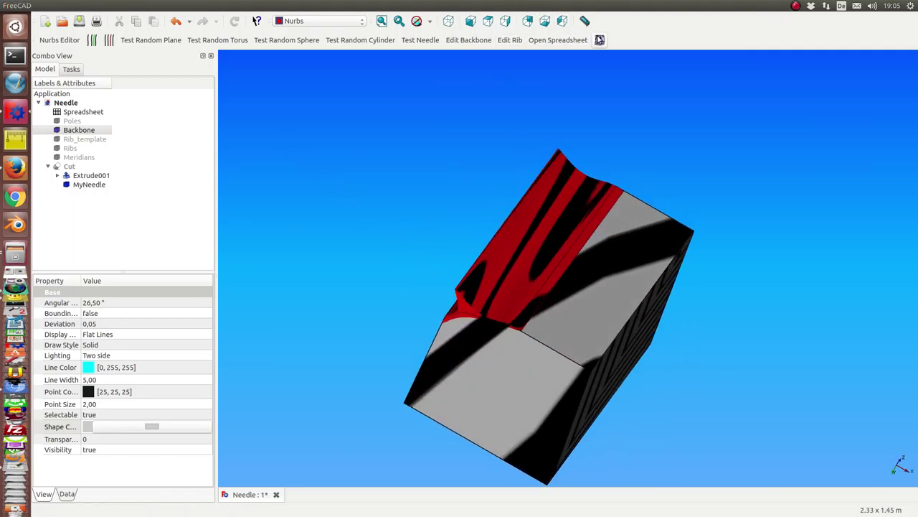
click(558, 40)
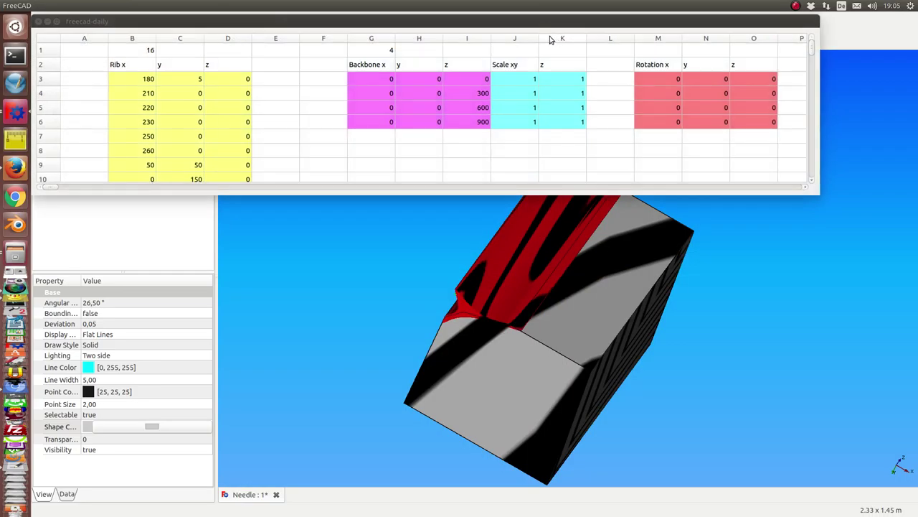
Set the first Scale xy value in cell J3 to 1.4
drag(449, 22, 479, 20)
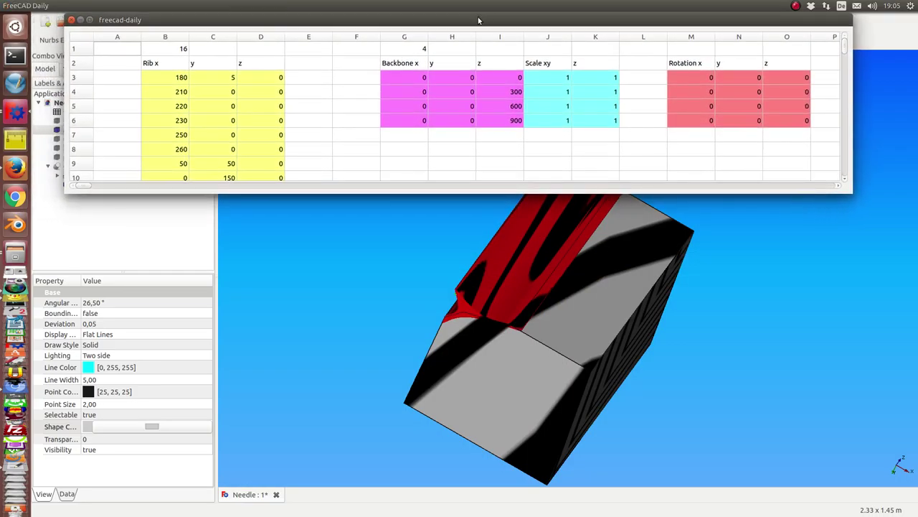
middle_drag(395, 241, 389, 254)
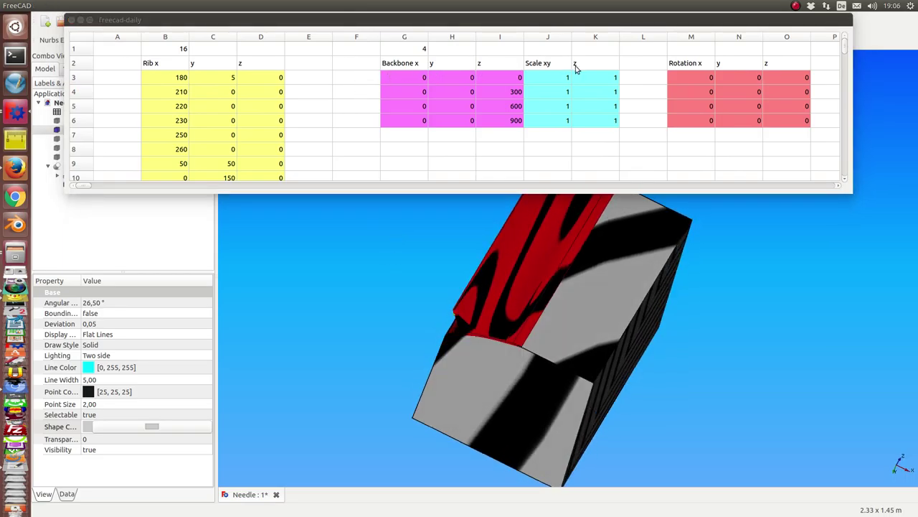
mouse_move(571, 218)
middle_down()
mouse_move(605, 267)
mouse_move(574, 334)
mouse_move(392, 410)
middle_up()
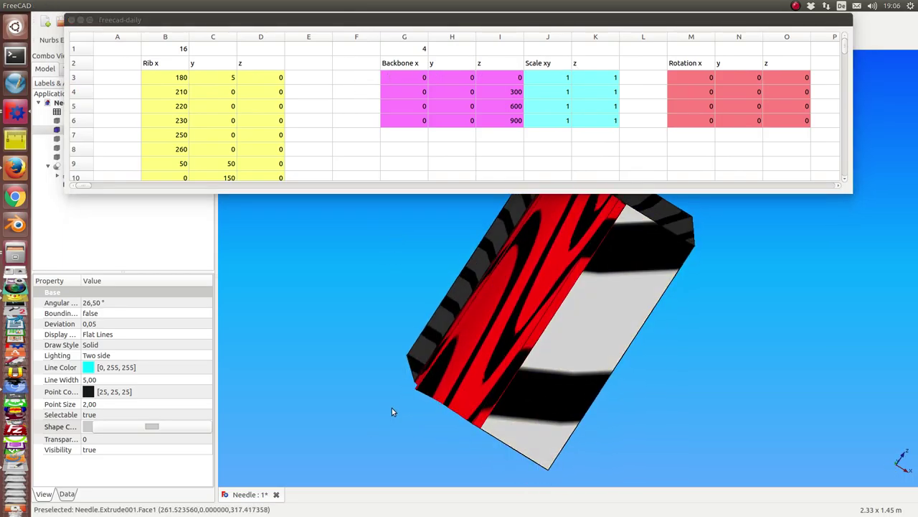
click(564, 82)
text(.4)
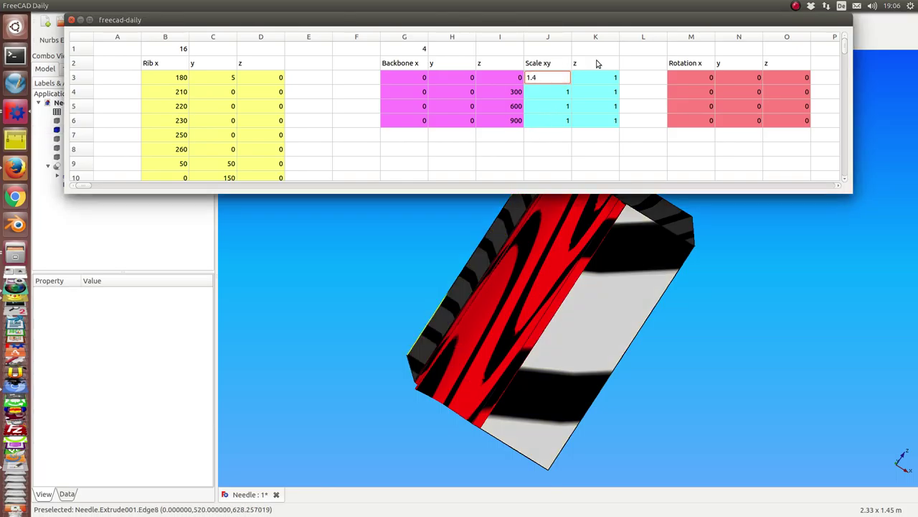
key(Return)
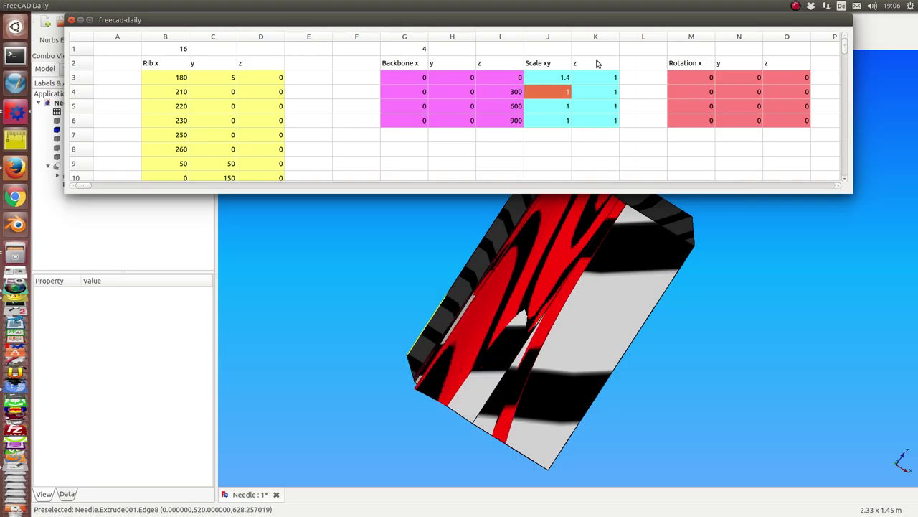
middle_drag(351, 385, 480, 316)
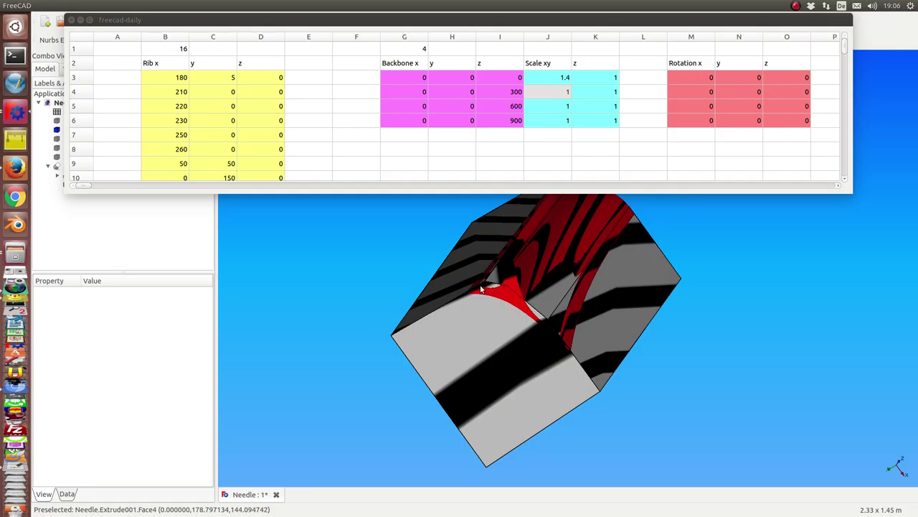
Set the last Scale xy value in cell J6 (z 900) to 0.6
middle_drag(574, 359, 572, 279)
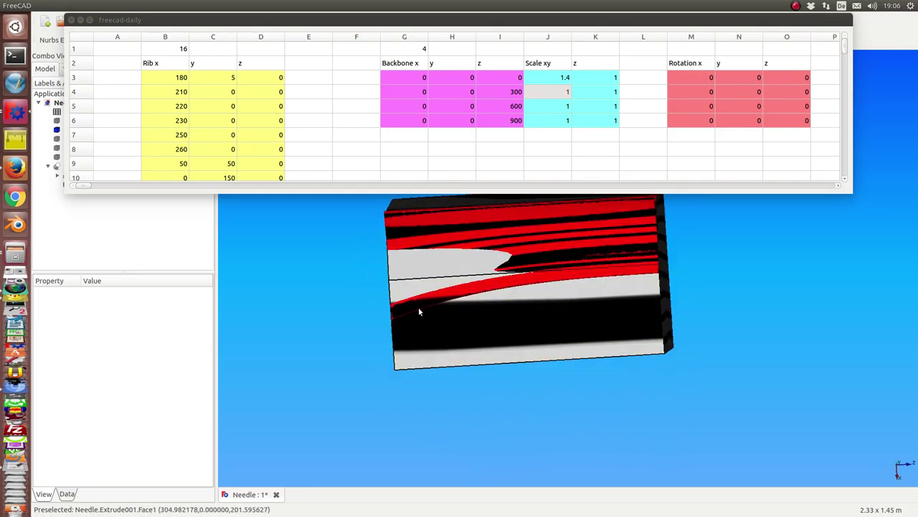
middle_drag(290, 331, 481, 317)
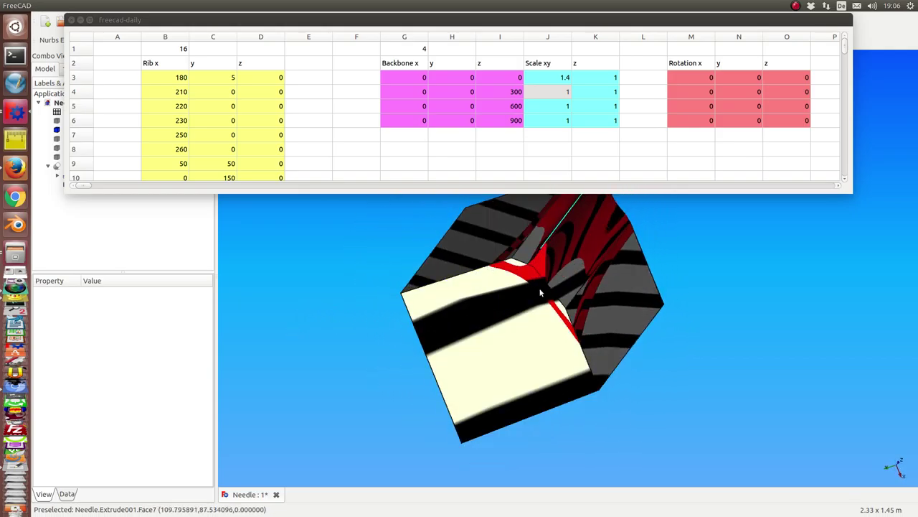
mouse_move(567, 335)
middle_down()
mouse_move(554, 263)
mouse_move(440, 292)
mouse_move(450, 305)
mouse_move(339, 302)
middle_up()
scroll(327, 285, down, 5)
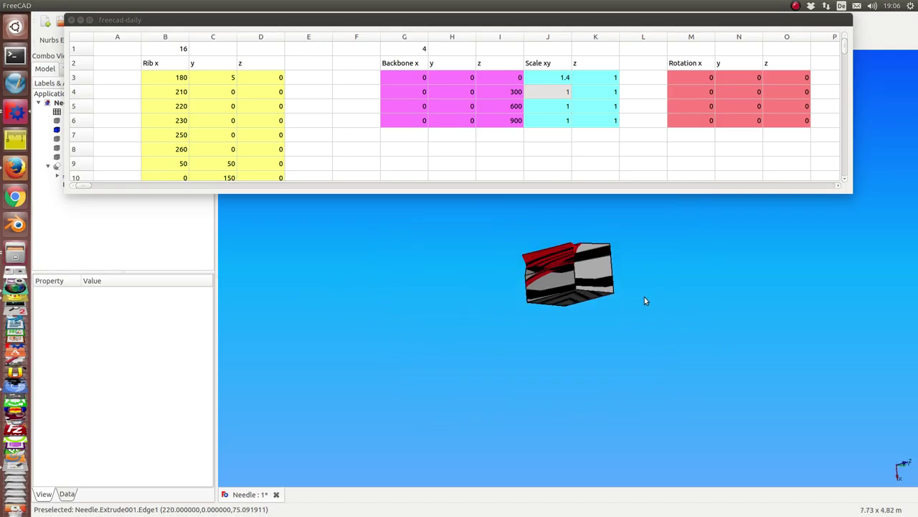
mouse_move(644, 301)
middle_down()
mouse_move(514, 371)
mouse_move(568, 304)
middle_up()
scroll(576, 296, up, 3)
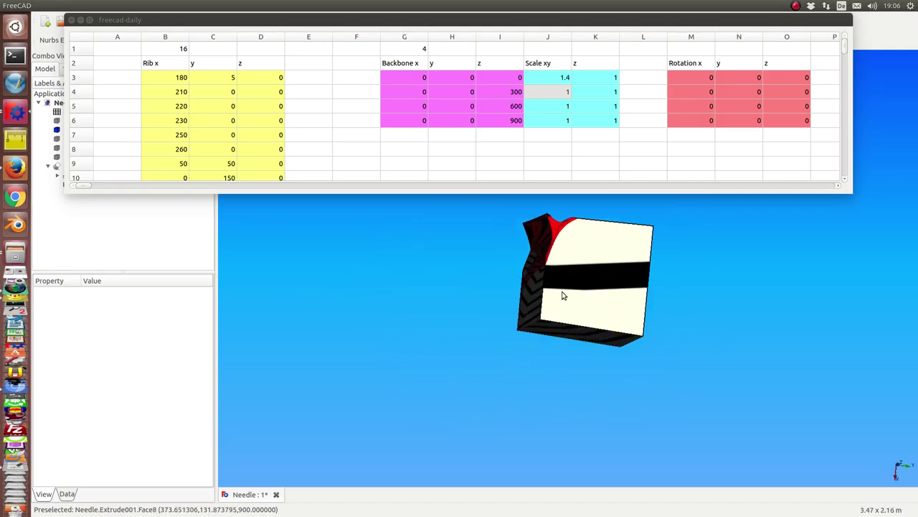
scroll(564, 293, up, 3)
mouse_move(402, 307)
middle_down()
mouse_move(435, 369)
mouse_move(441, 364)
middle_up()
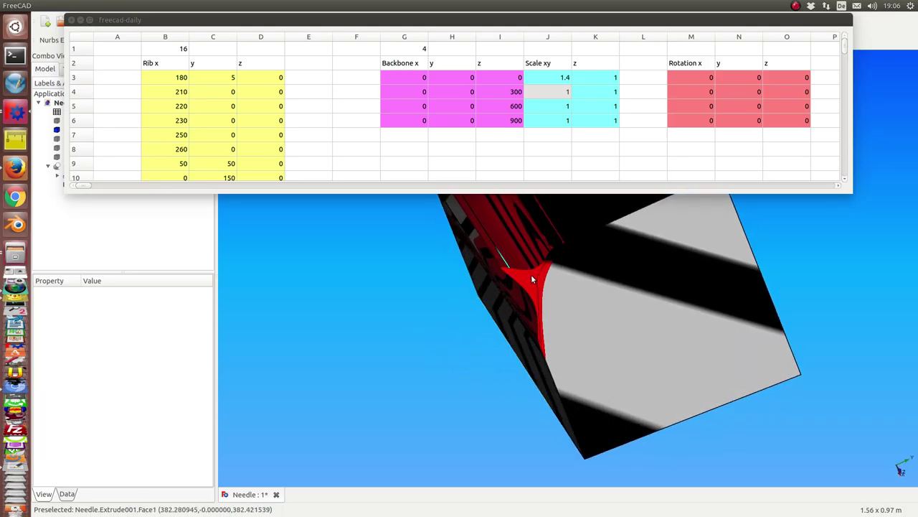
click(543, 126)
text(0.6)
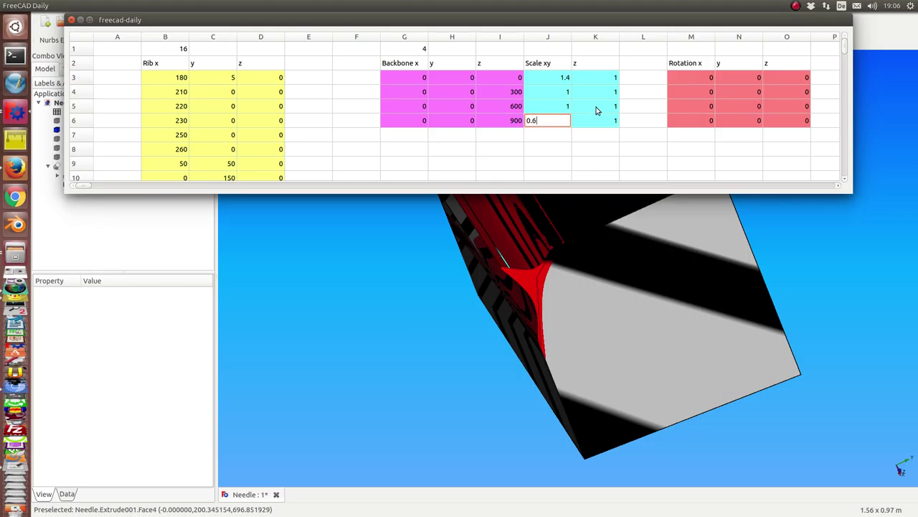
key(Return)
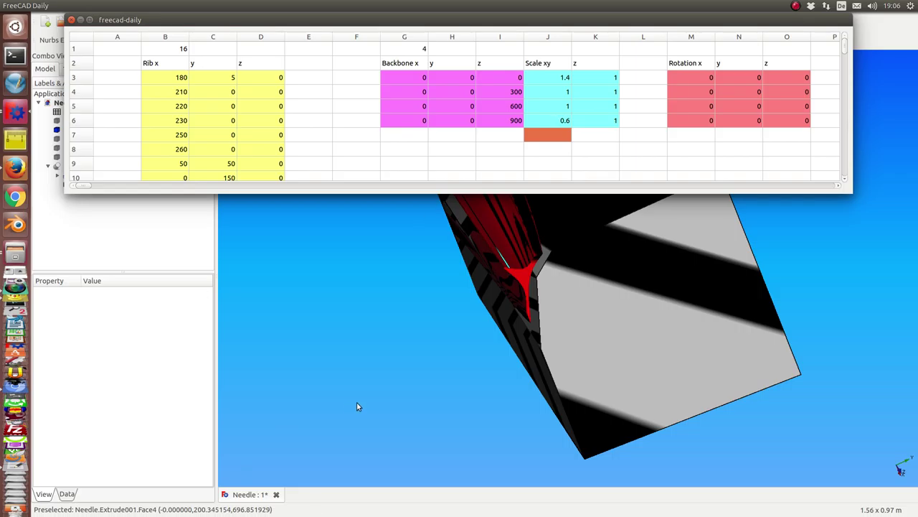
mouse_move(385, 355)
middle_down()
mouse_move(447, 297)
mouse_move(368, 300)
middle_up()
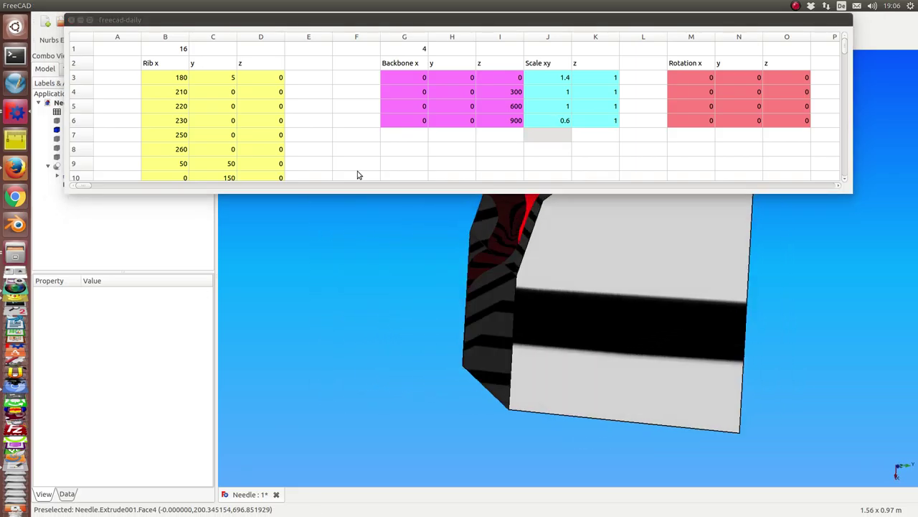
Close the spreadsheet, create a Needle : 2 view and orbit it around the tapered red groove
click(70, 19)
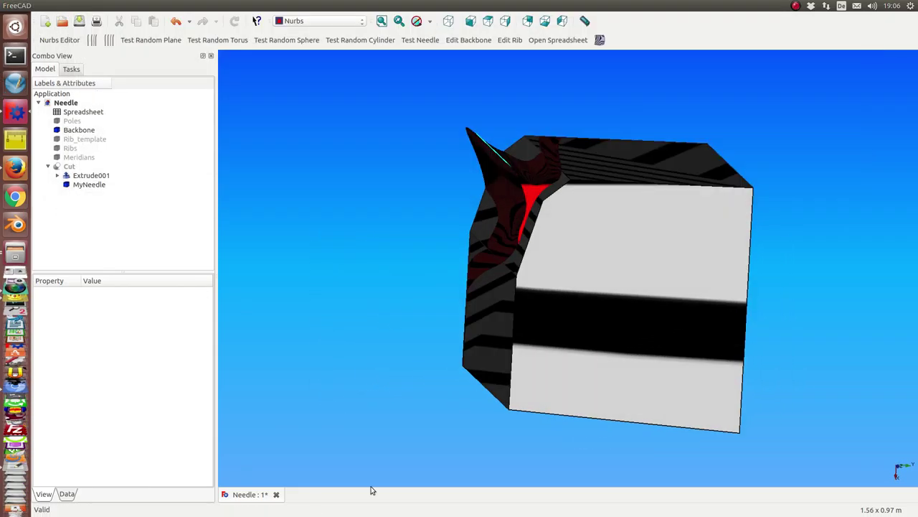
mouse_move(371, 488)
middle_down()
mouse_move(465, 386)
mouse_move(462, 342)
mouse_move(417, 365)
mouse_move(343, 451)
mouse_move(262, 476)
middle_up()
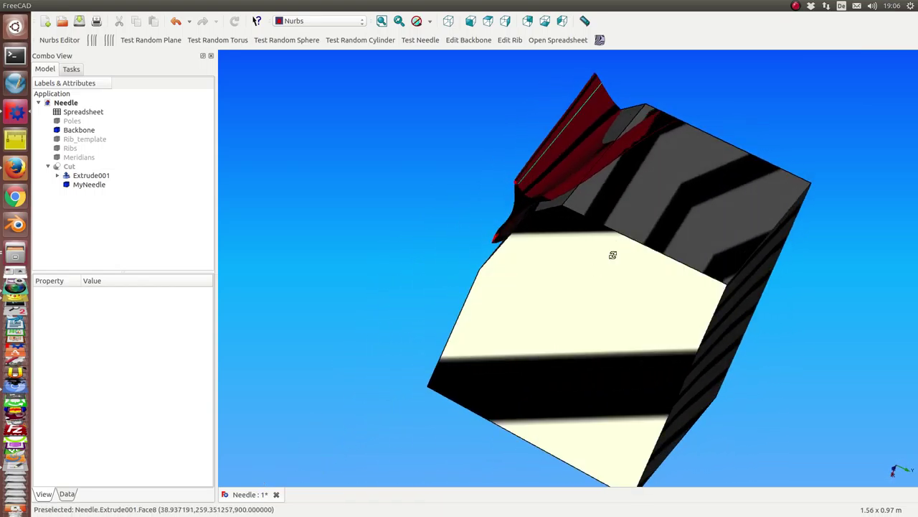
mouse_move(59, 6)
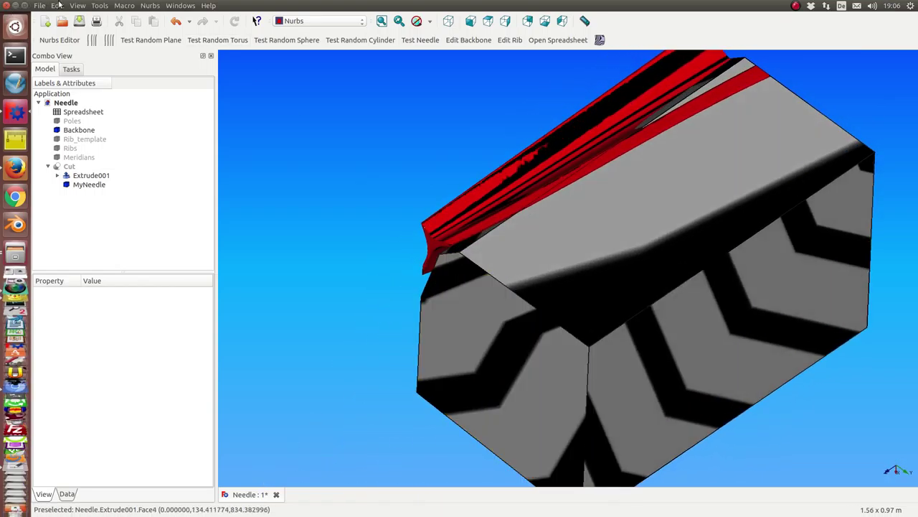
click(78, 7)
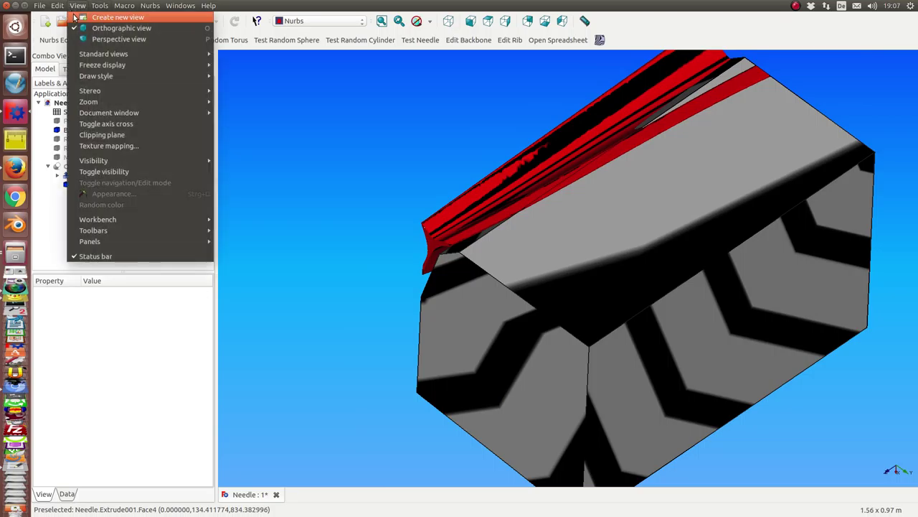
click(74, 16)
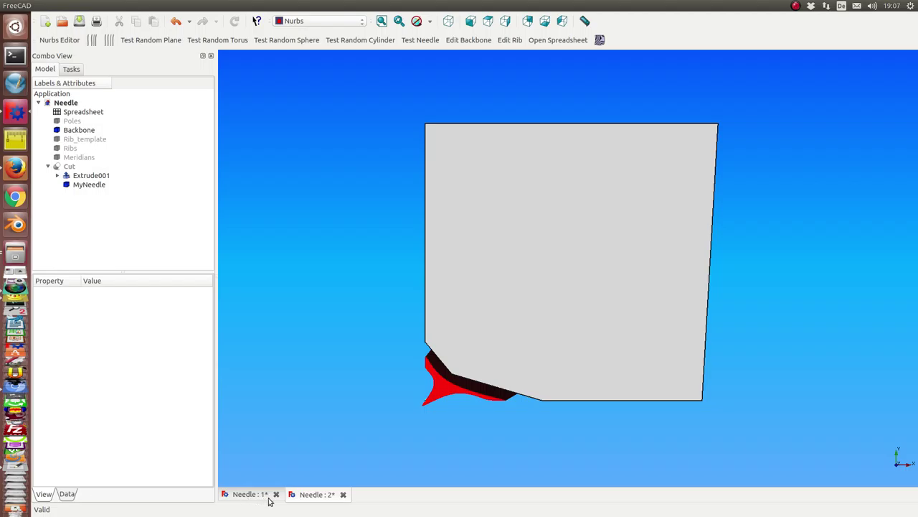
mouse_move(277, 380)
middle_down()
mouse_move(368, 174)
mouse_move(579, 173)
middle_up()
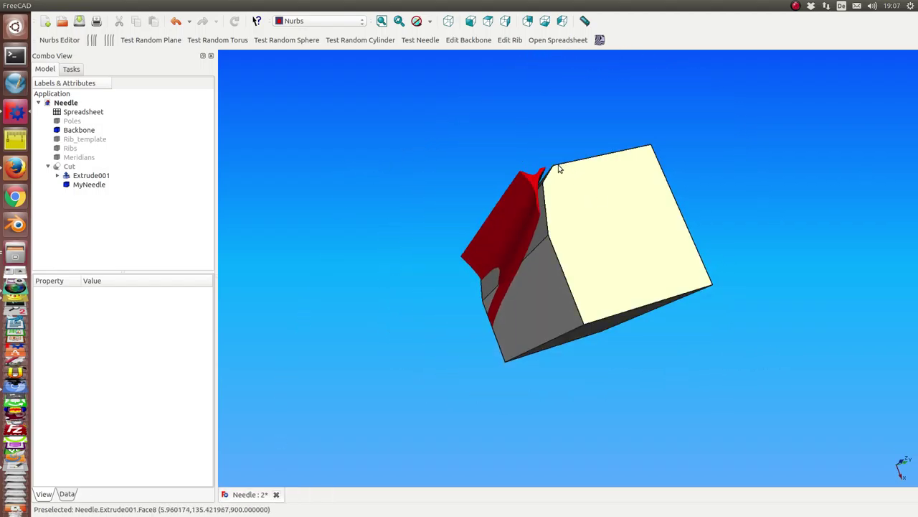
mouse_move(553, 251)
middle_down()
mouse_move(598, 254)
mouse_move(681, 289)
mouse_move(703, 428)
mouse_move(747, 244)
mouse_move(603, 140)
mouse_move(344, 254)
mouse_move(434, 328)
mouse_move(462, 414)
mouse_move(503, 410)
mouse_move(722, 284)
mouse_move(615, 190)
mouse_move(549, 189)
mouse_move(447, 222)
mouse_move(476, 191)
mouse_move(523, 205)
mouse_move(551, 201)
mouse_move(531, 193)
middle_up()
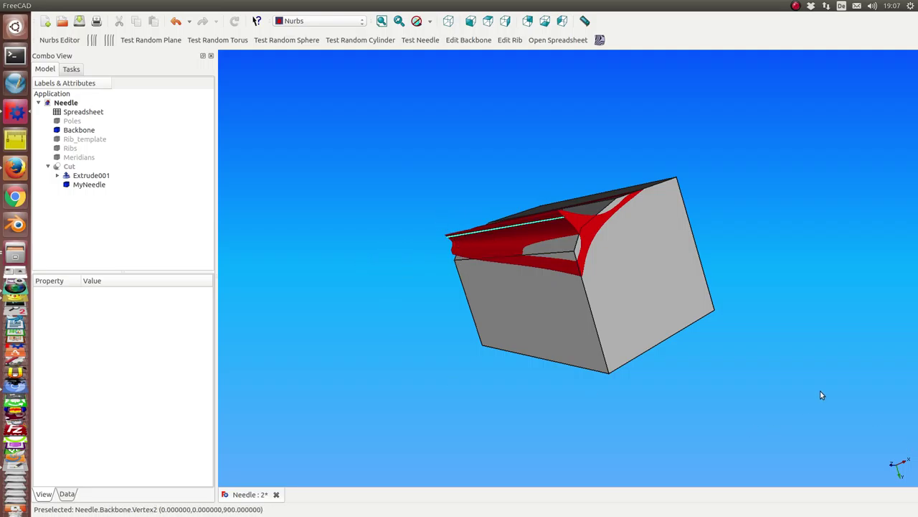
Open the needle spreadsheet, enlarge it to show rows 3–18, and place it right of the 3D view
key(alt+Tab)
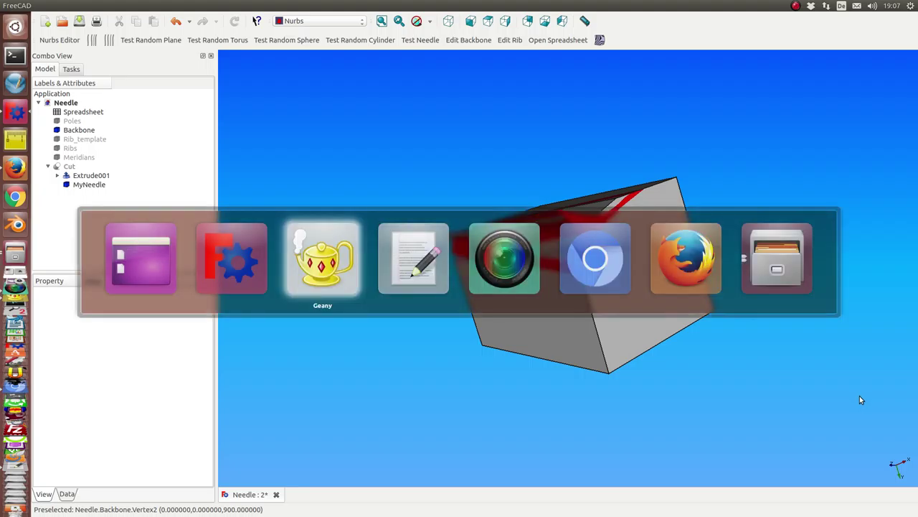
key(Escape)
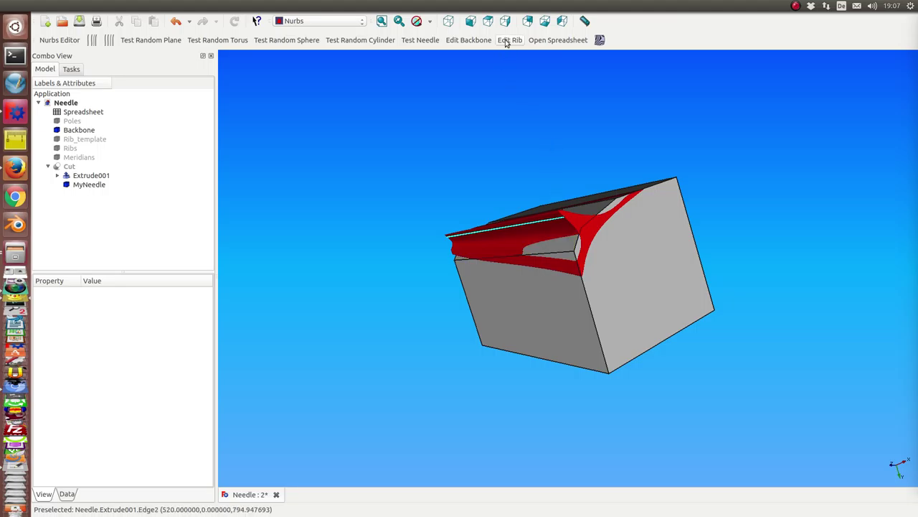
click(542, 39)
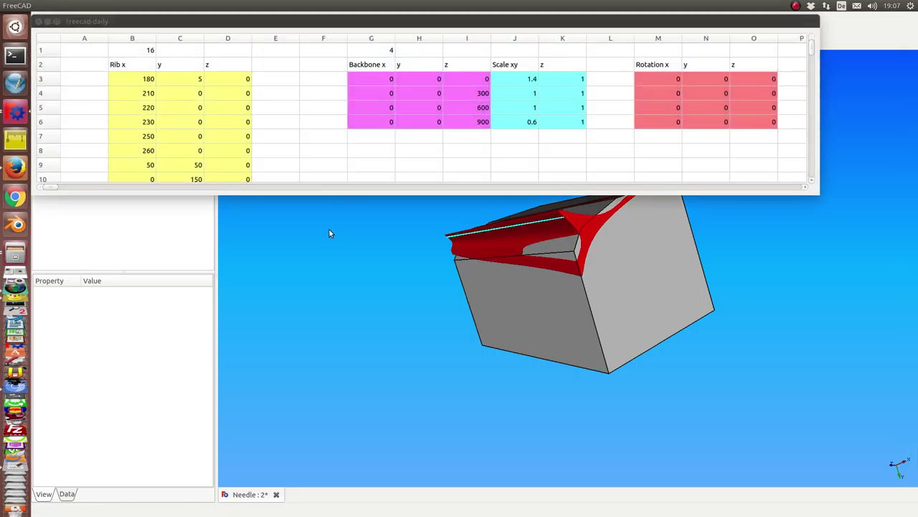
drag(331, 195, 339, 323)
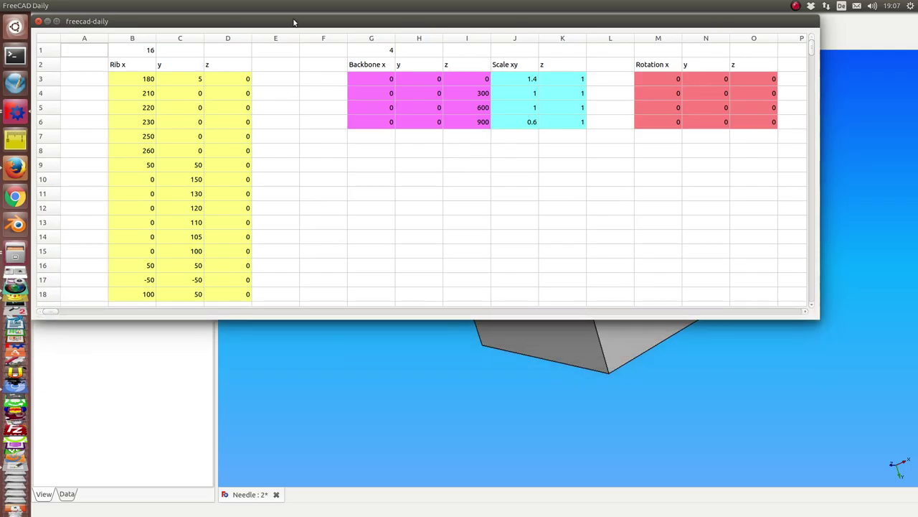
drag(179, 21, 762, 56)
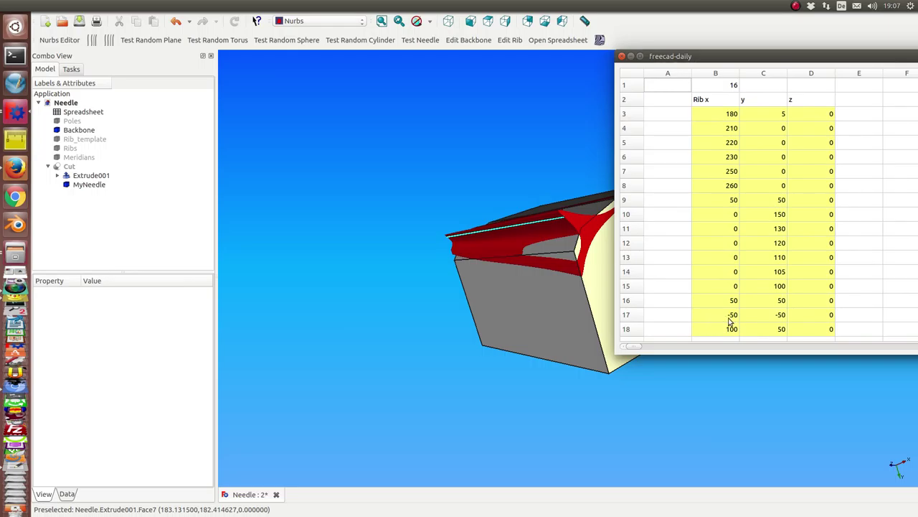
Set rib cells B17 and C17 to 0 and check the recomputed needle
click(730, 317)
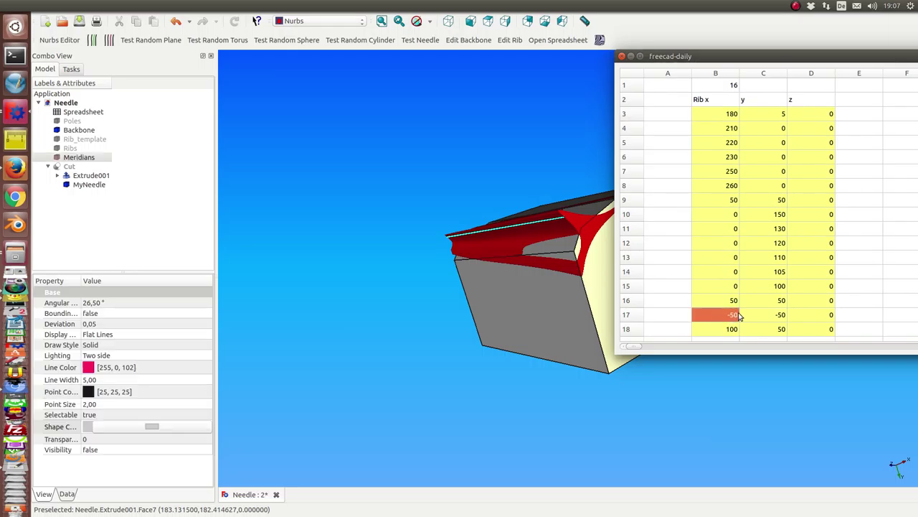
text(0)
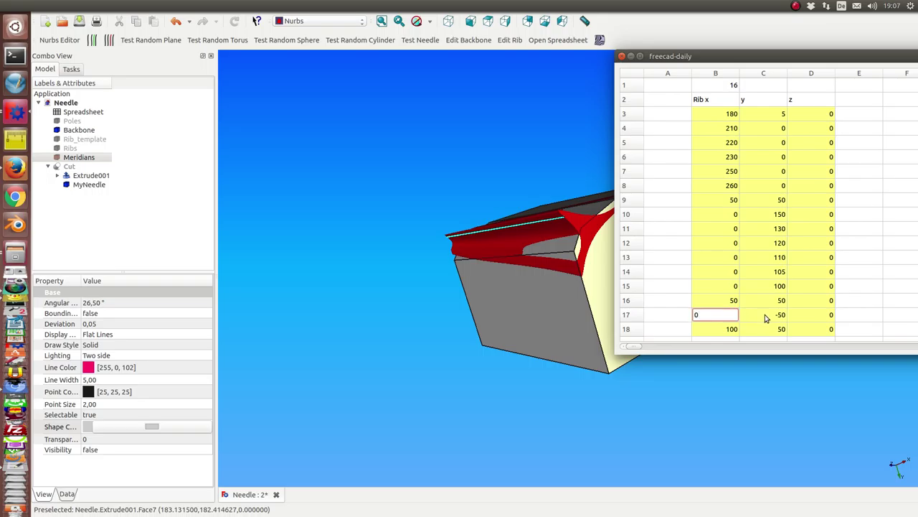
click(766, 318)
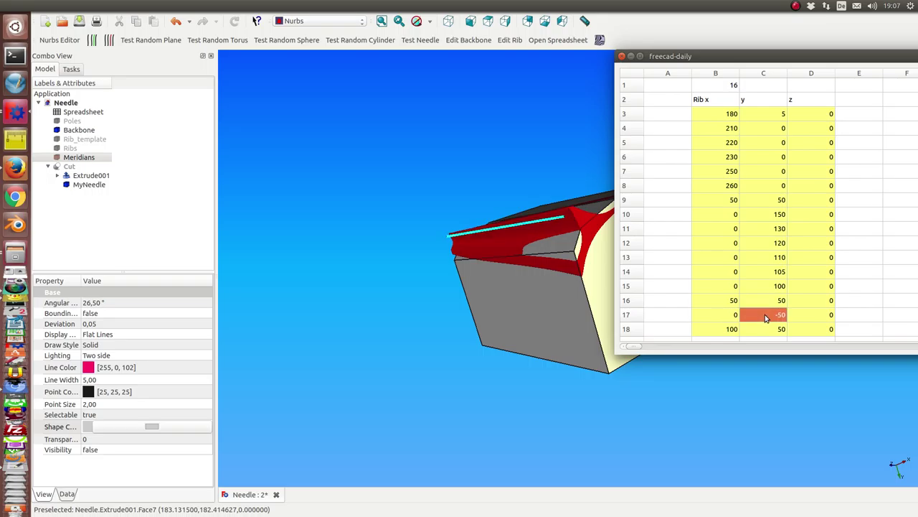
text(0)
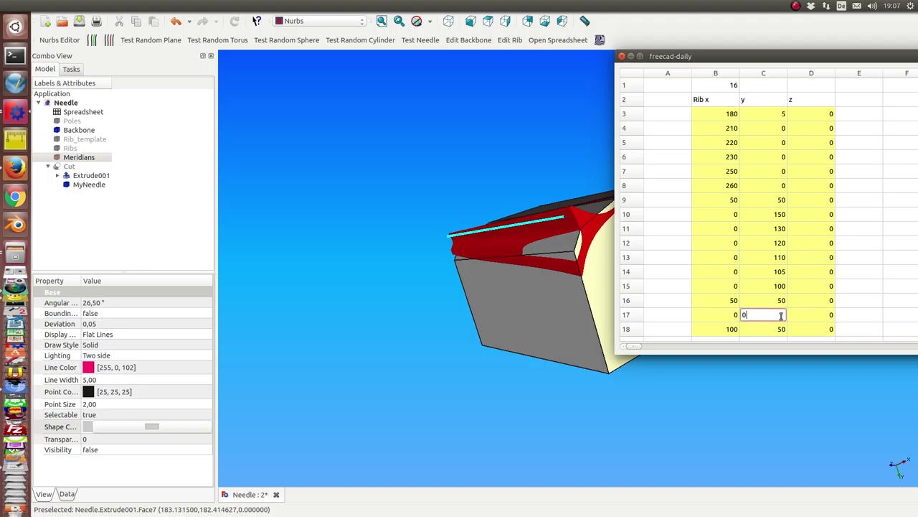
key(Return)
mouse_move(548, 332)
middle_down()
mouse_move(635, 295)
mouse_move(794, 191)
mouse_move(788, 202)
mouse_move(786, 191)
middle_up()
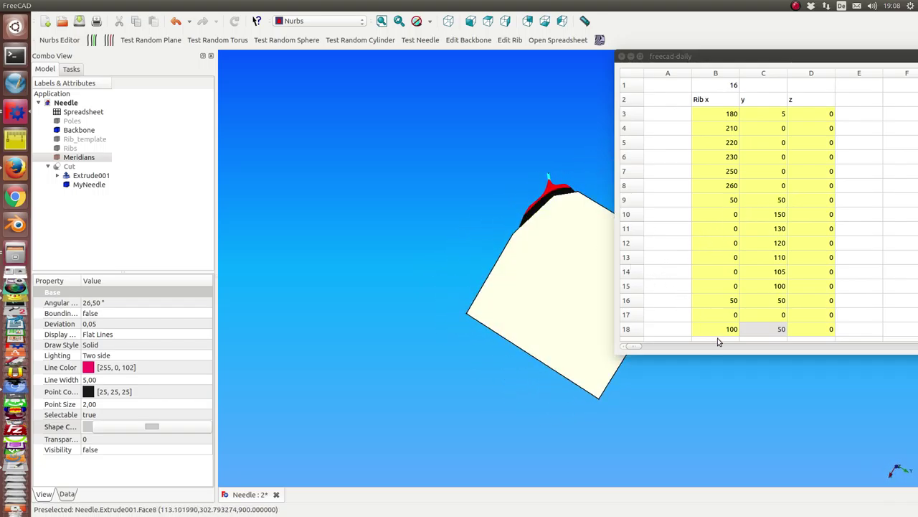
Set rib cells B16 and B18 to 0 and inspect the reshaped needle
click(726, 302)
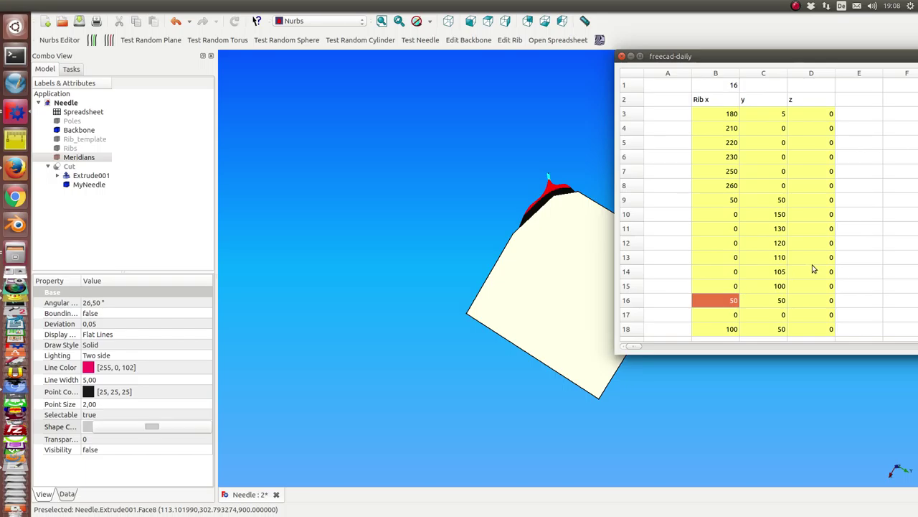
text(0)
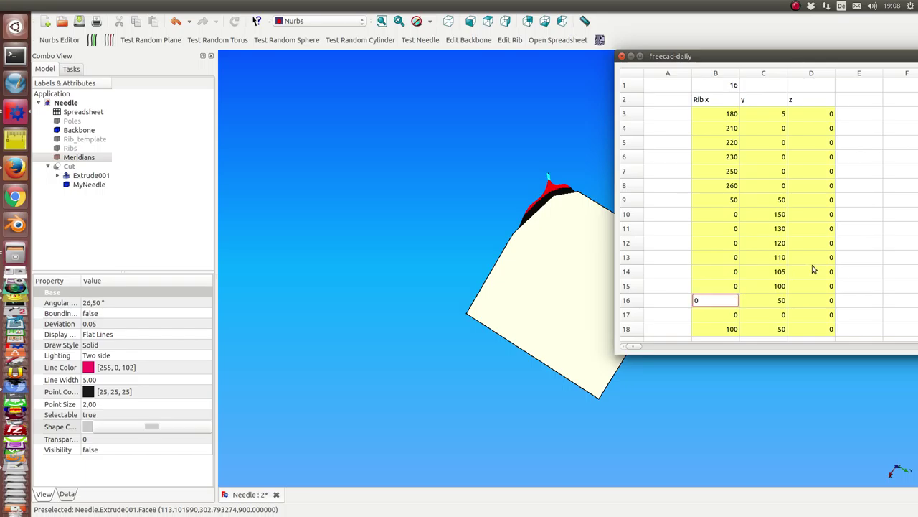
key(Return)
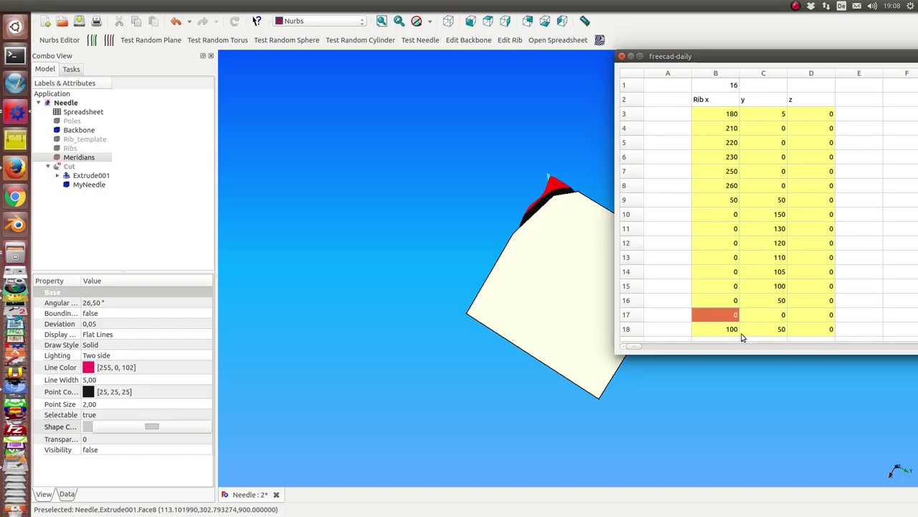
click(735, 333)
text(0)
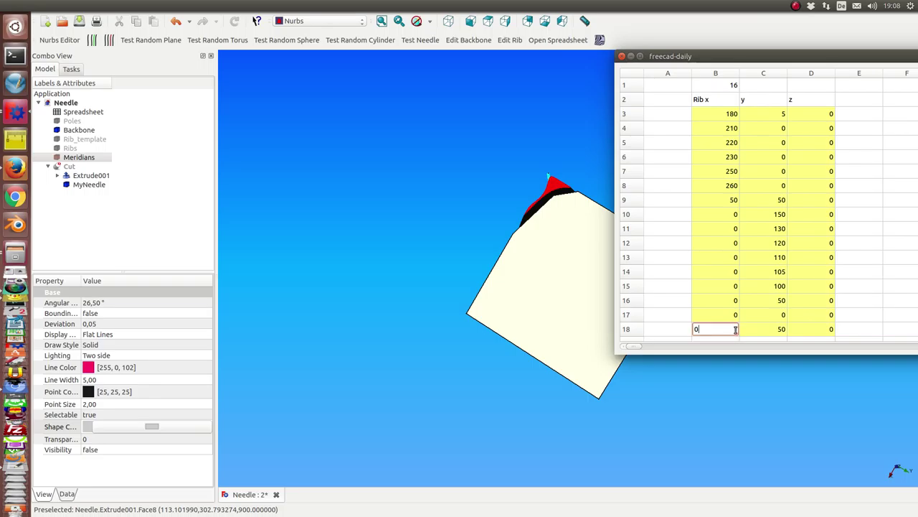
key(Return)
mouse_move(435, 224)
middle_down()
mouse_move(488, 239)
mouse_move(153, 148)
middle_up()
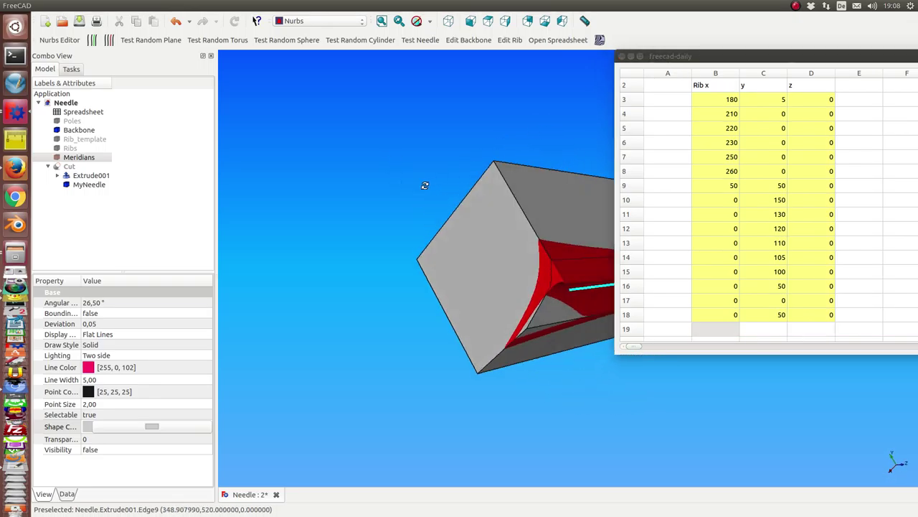
Hide Extrude001 and orbit around the remaining red needle surface
mouse_move(444, 136)
middle_down()
mouse_move(308, 232)
mouse_move(322, 261)
mouse_move(265, 216)
middle_up()
click(91, 175)
key(space)
mouse_move(469, 359)
middle_down()
mouse_move(427, 179)
mouse_move(466, 148)
mouse_move(547, 164)
mouse_move(404, 199)
mouse_move(578, 77)
mouse_move(534, 186)
mouse_move(529, 256)
mouse_move(509, 246)
mouse_move(515, 241)
mouse_move(350, 237)
middle_up()
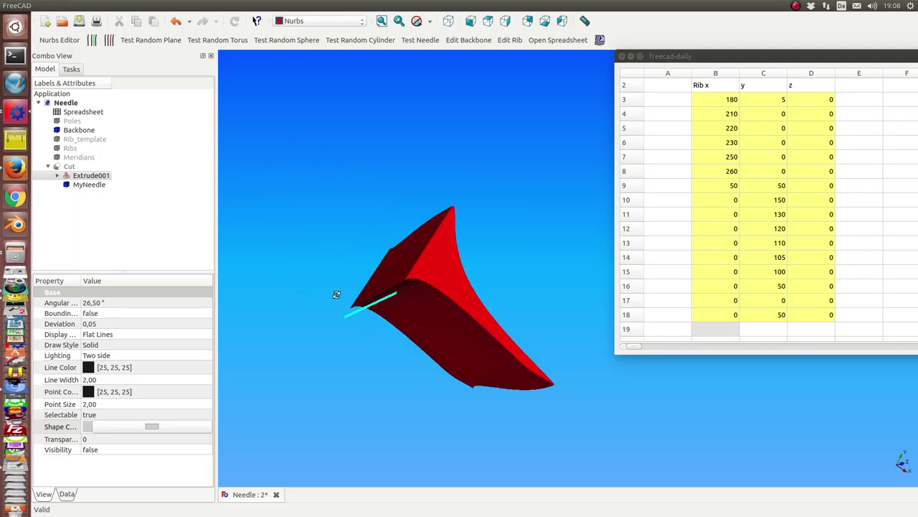